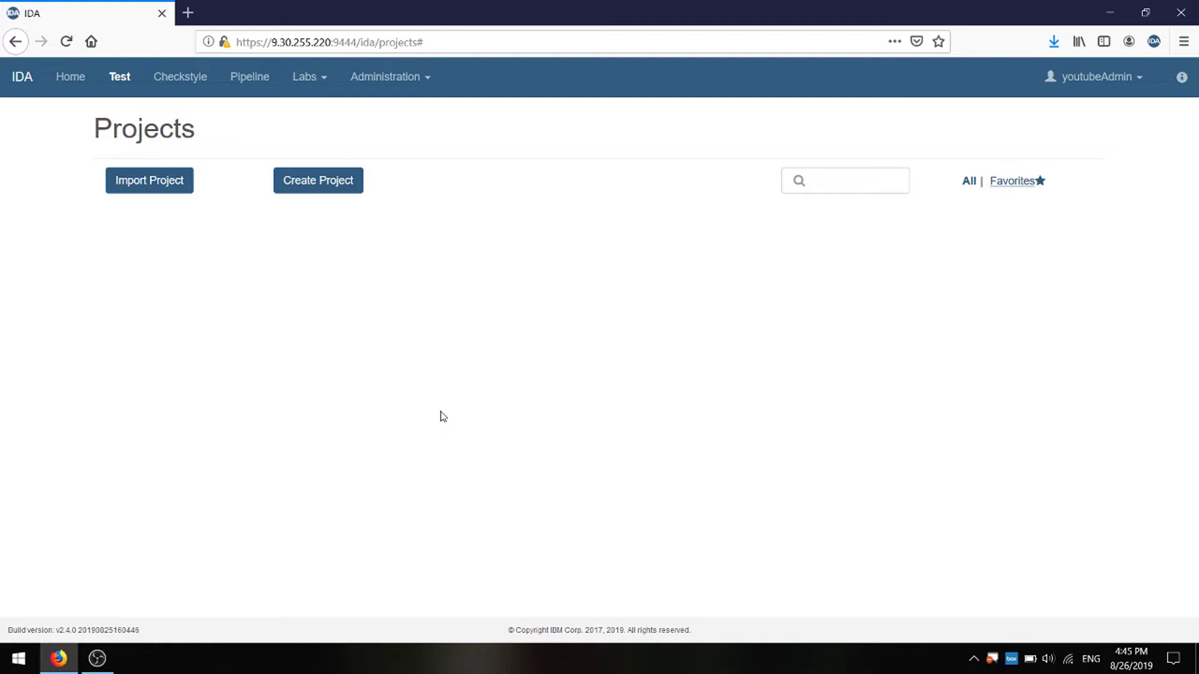
Step: Import the sample project using BPM 860 Dev Server, keeping private visibility and Firefox Hub as the default browser
{"action": "left_click", "coordinate": [158, 191]}
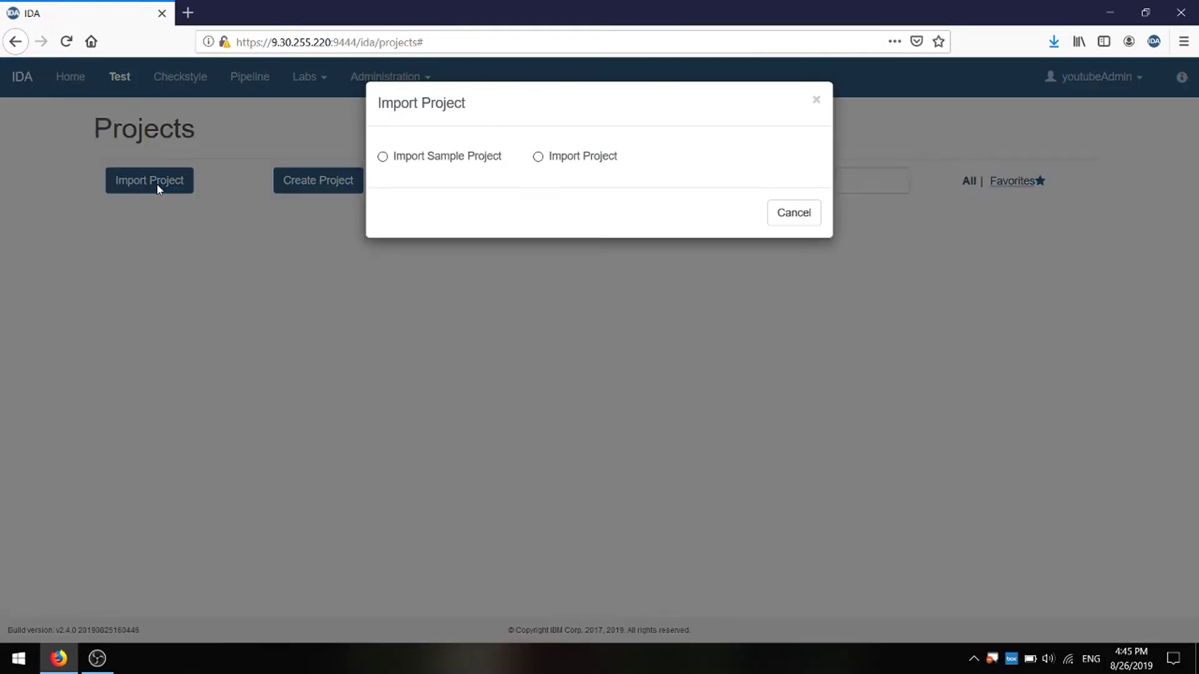
{"action": "left_click", "coordinate": [409, 166]}
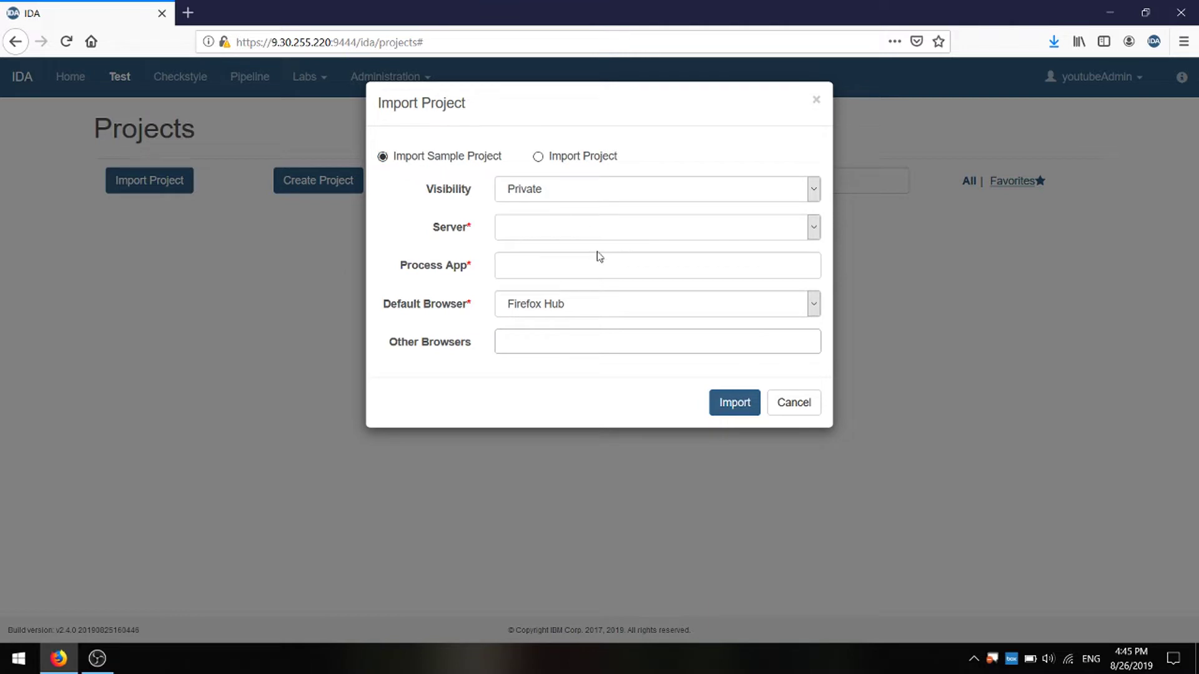
{"action": "left_click", "coordinate": [589, 234]}
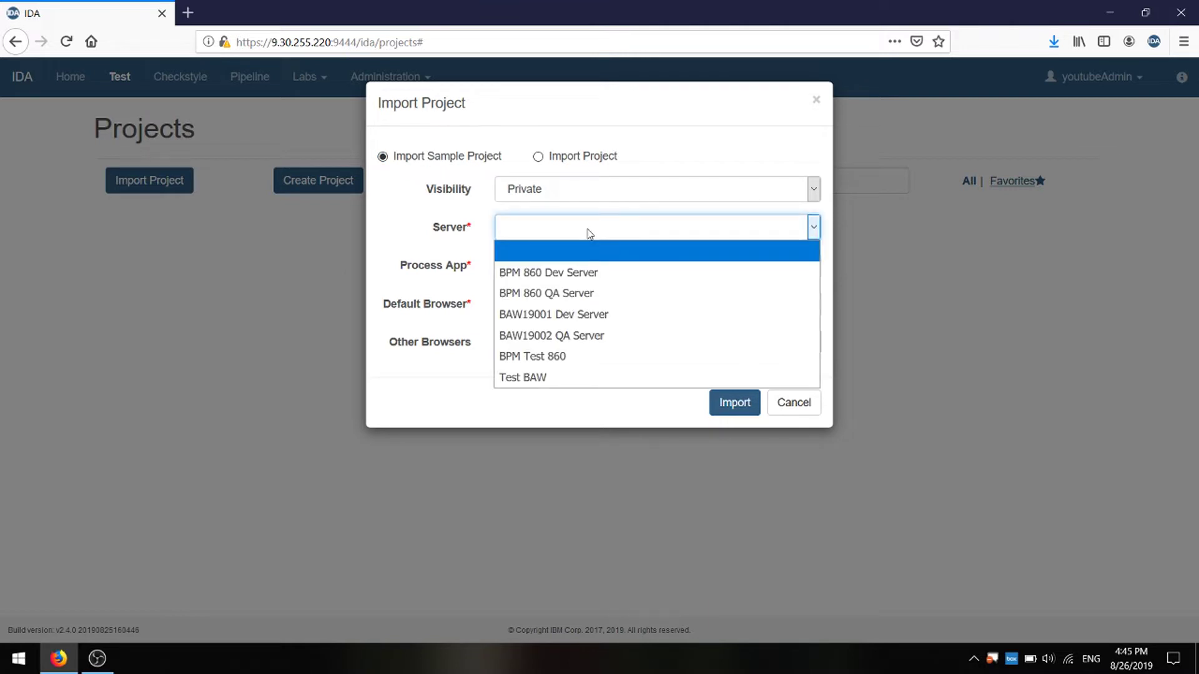
{"action": "left_click", "coordinate": [573, 272]}
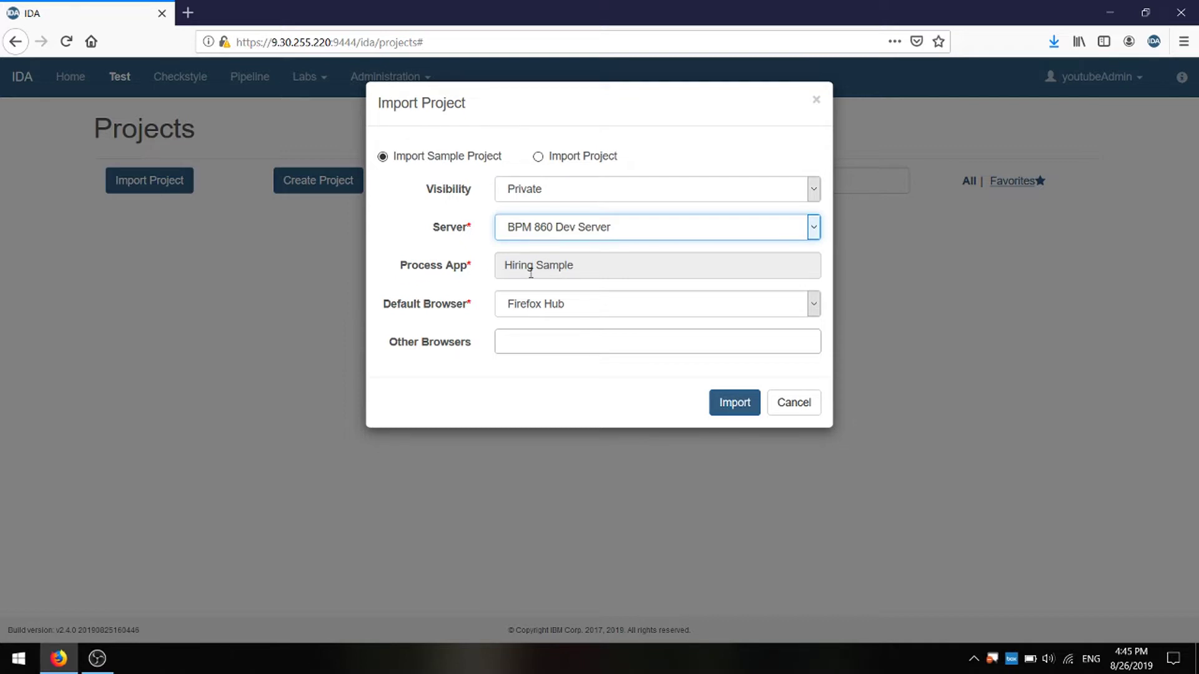
{"action": "left_click", "coordinate": [735, 405]}
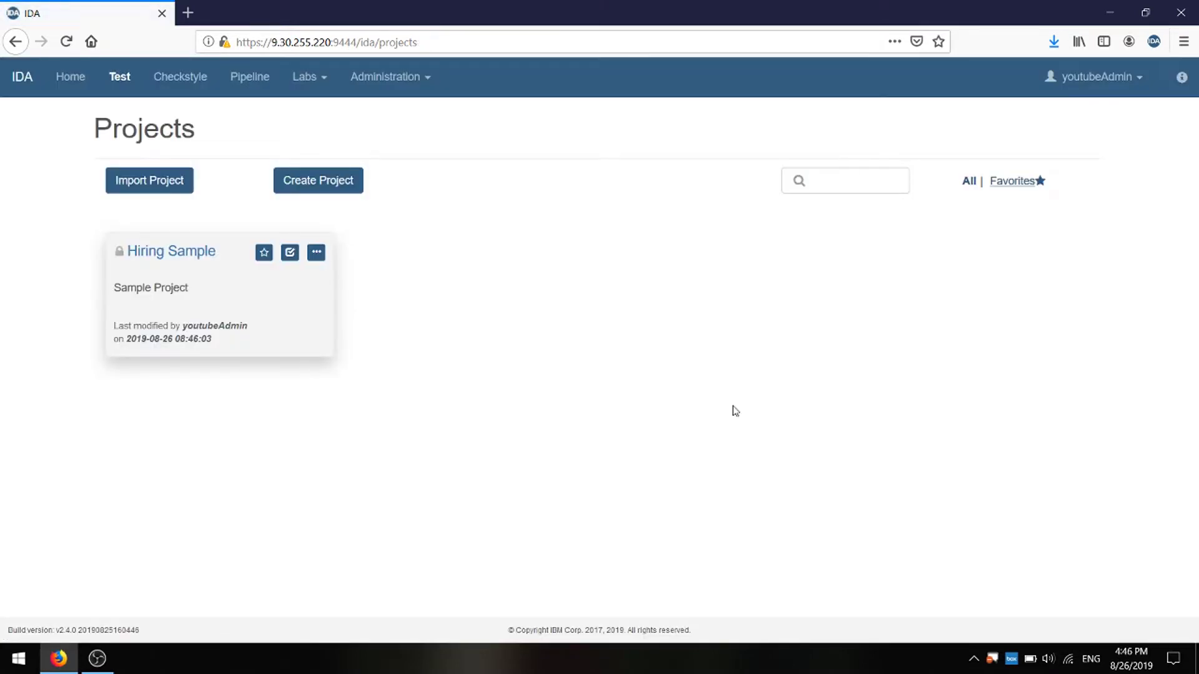
Step: Open case1 of the Create Position Request CSHS test suite in the Hiring Sample project and put it in edit mode
{"action": "left_click", "coordinate": [197, 259]}
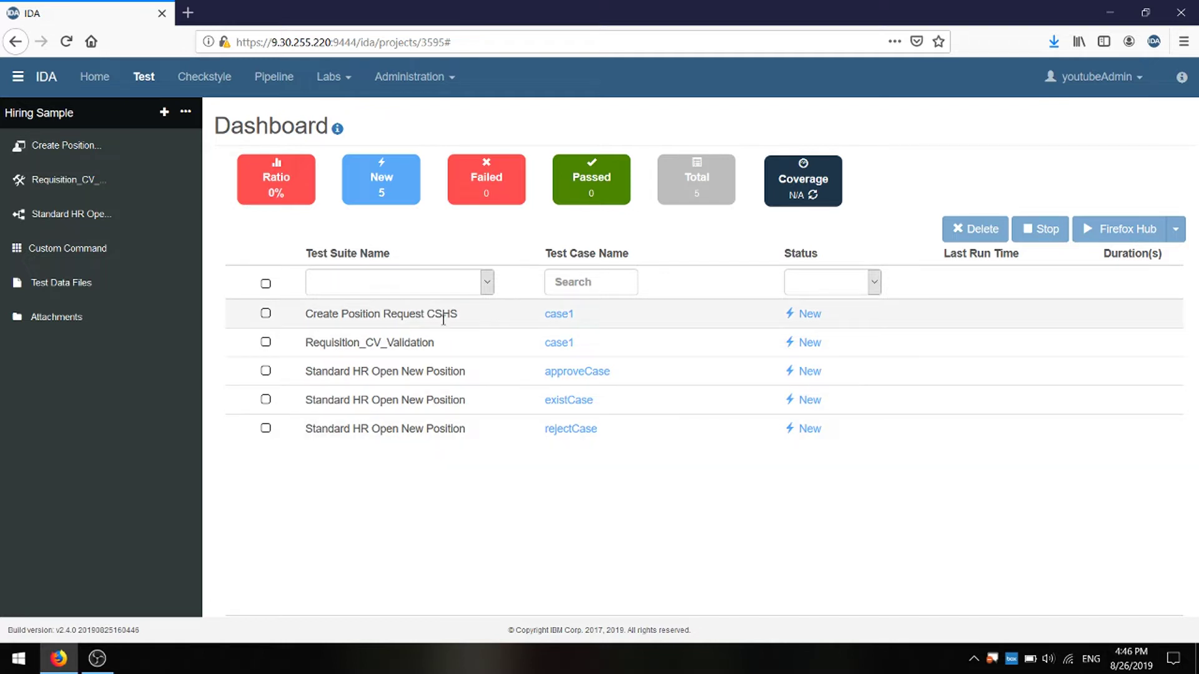
{"action": "left_click", "coordinate": [556, 317]}
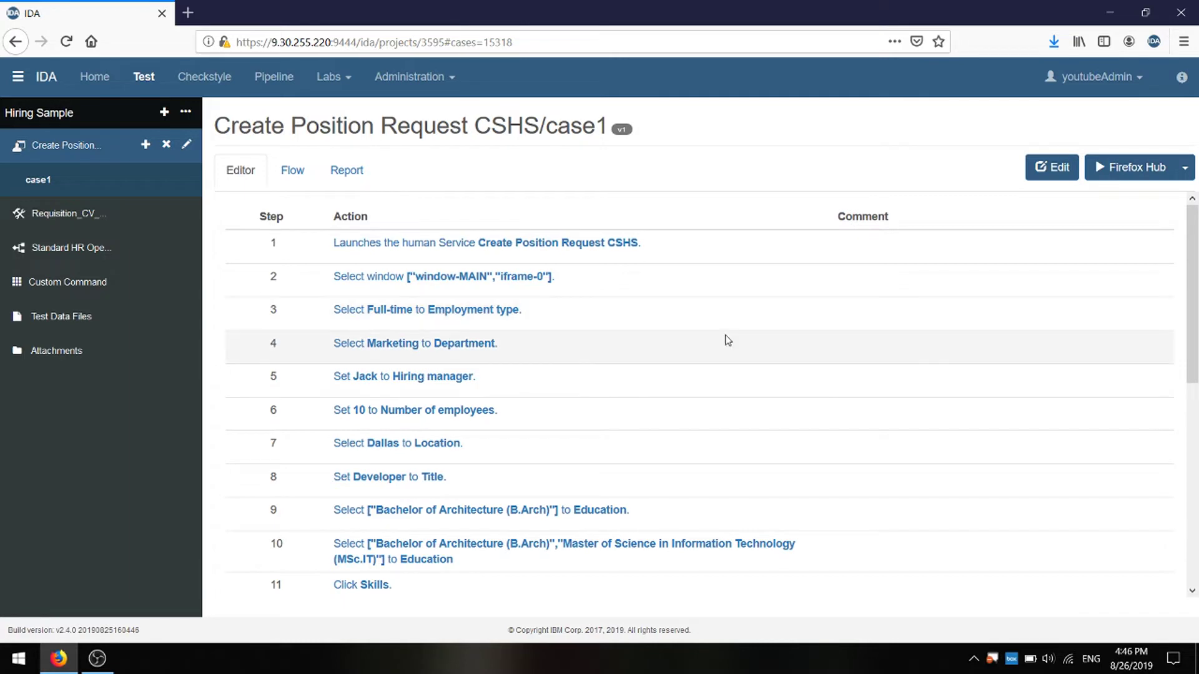
{"action": "scroll", "coordinate": [724, 468], "scroll_direction": "down", "scroll_amount": 6}
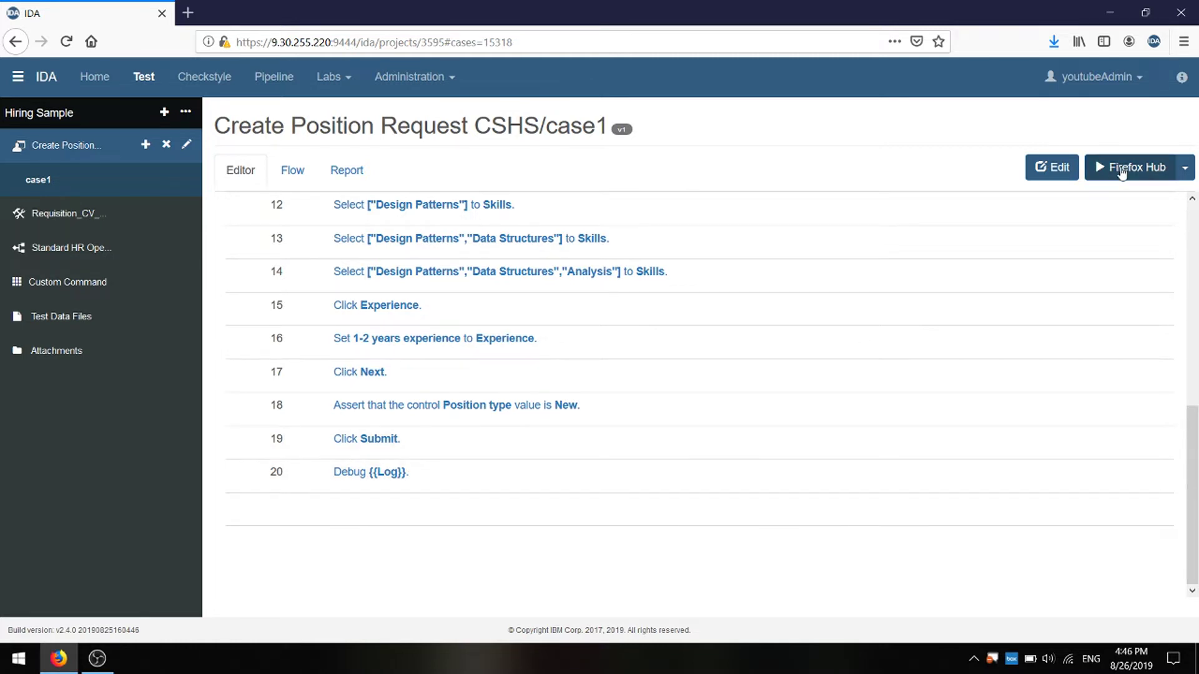
{"action": "left_click", "coordinate": [1051, 167]}
Step: Delete test case steps 11 to 19, from "Click Skills" through "Click Submit"
{"action": "scroll", "coordinate": [278, 414], "scroll_direction": "up", "scroll_amount": 5}
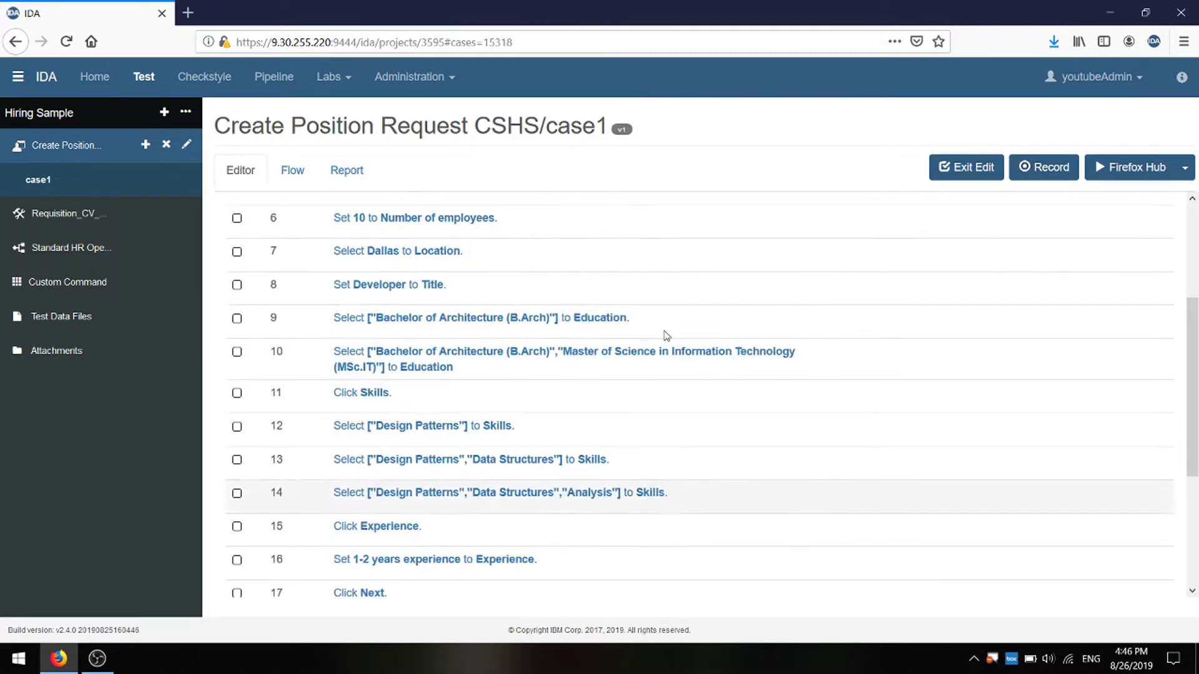
{"action": "scroll", "coordinate": [236, 428], "scroll_direction": "down", "scroll_amount": 1}
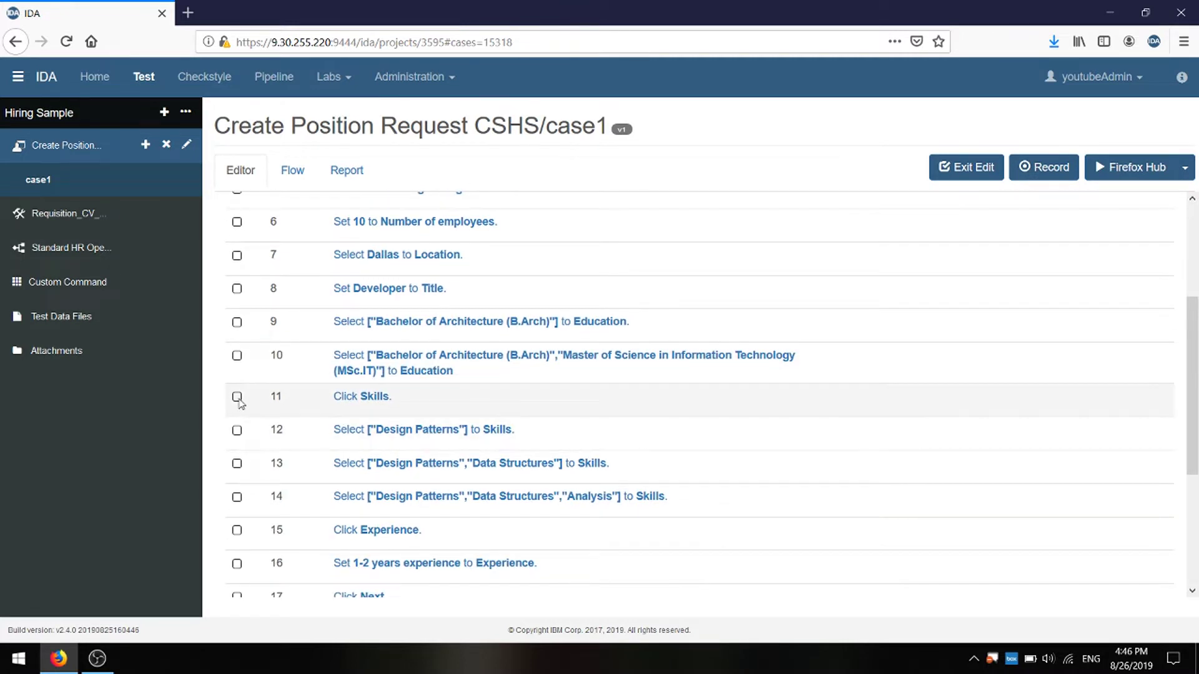
{"action": "left_click", "coordinate": [237, 397]}
{"action": "left_click", "coordinate": [237, 430]}
{"action": "left_click", "coordinate": [237, 463]}
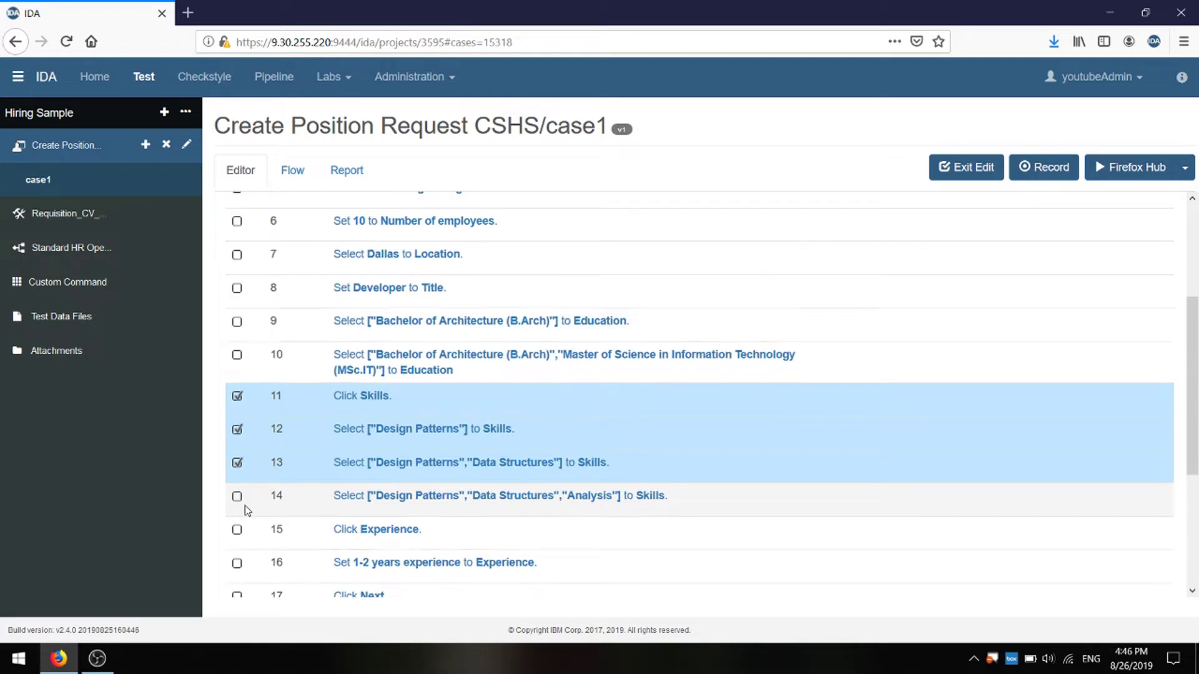
{"action": "scroll", "coordinate": [242, 437], "scroll_direction": "down", "scroll_amount": 2}
{"action": "left_click", "coordinate": [238, 422]}
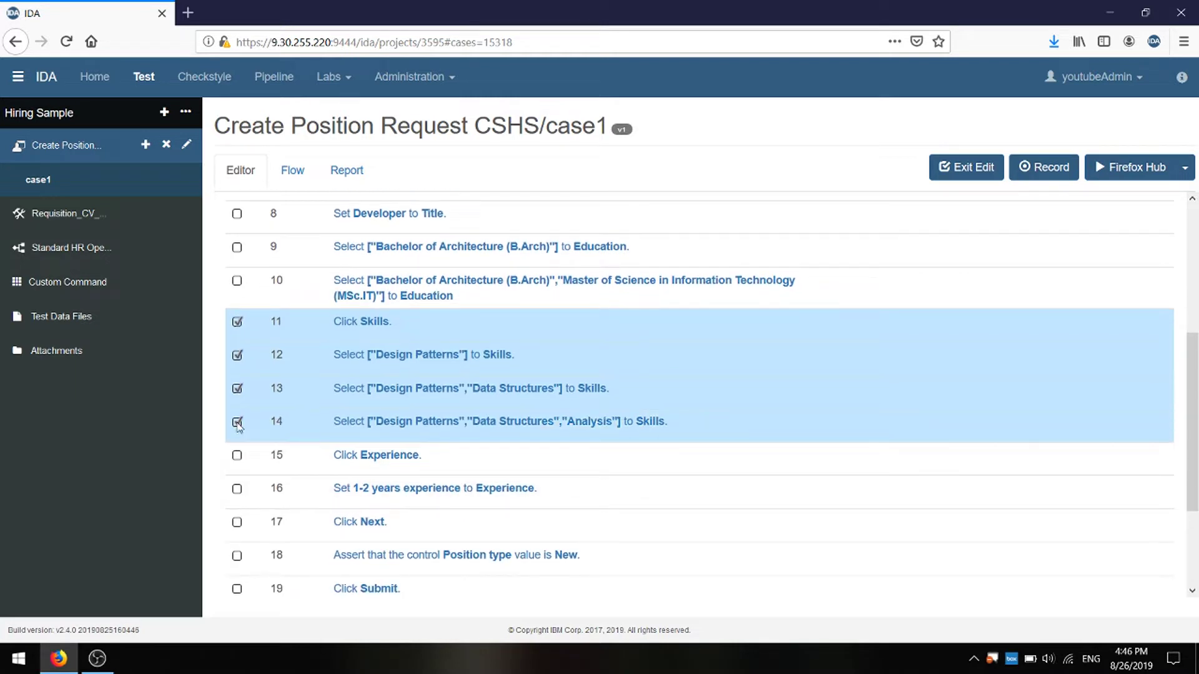
{"action": "left_click", "coordinate": [238, 456]}
{"action": "left_click", "coordinate": [236, 489]}
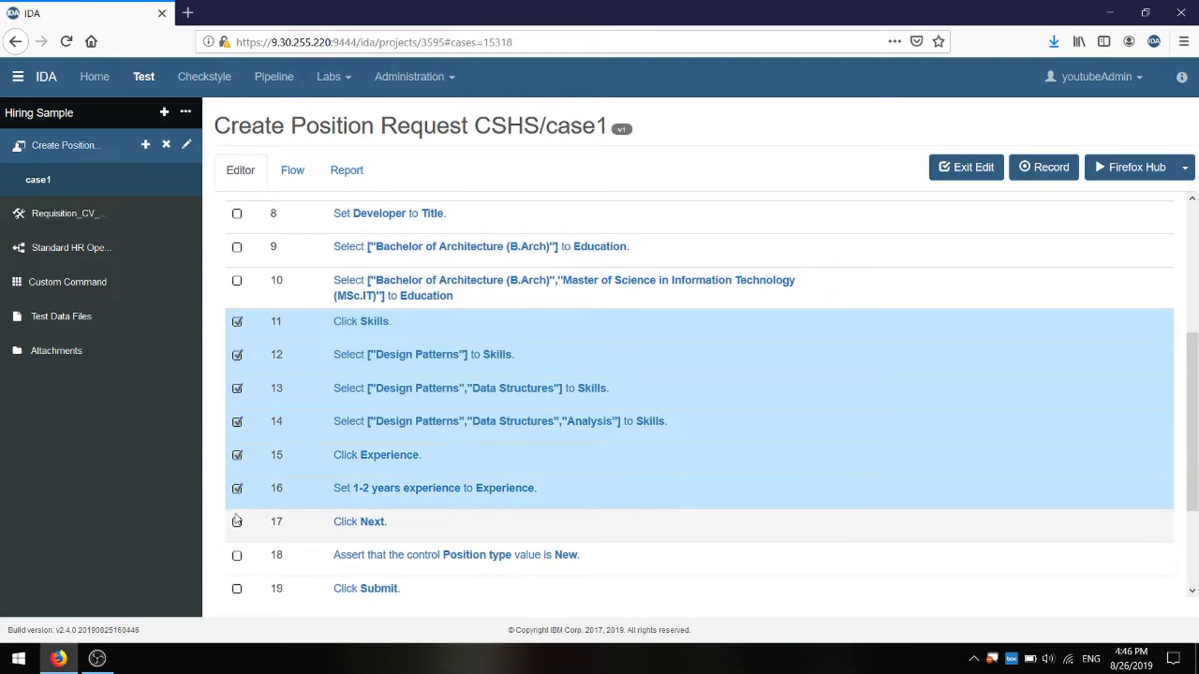
{"action": "left_click", "coordinate": [237, 522]}
{"action": "left_click", "coordinate": [236, 556]}
{"action": "left_click", "coordinate": [237, 588]}
{"action": "scroll", "coordinate": [658, 415], "scroll_direction": "down", "scroll_amount": 2}
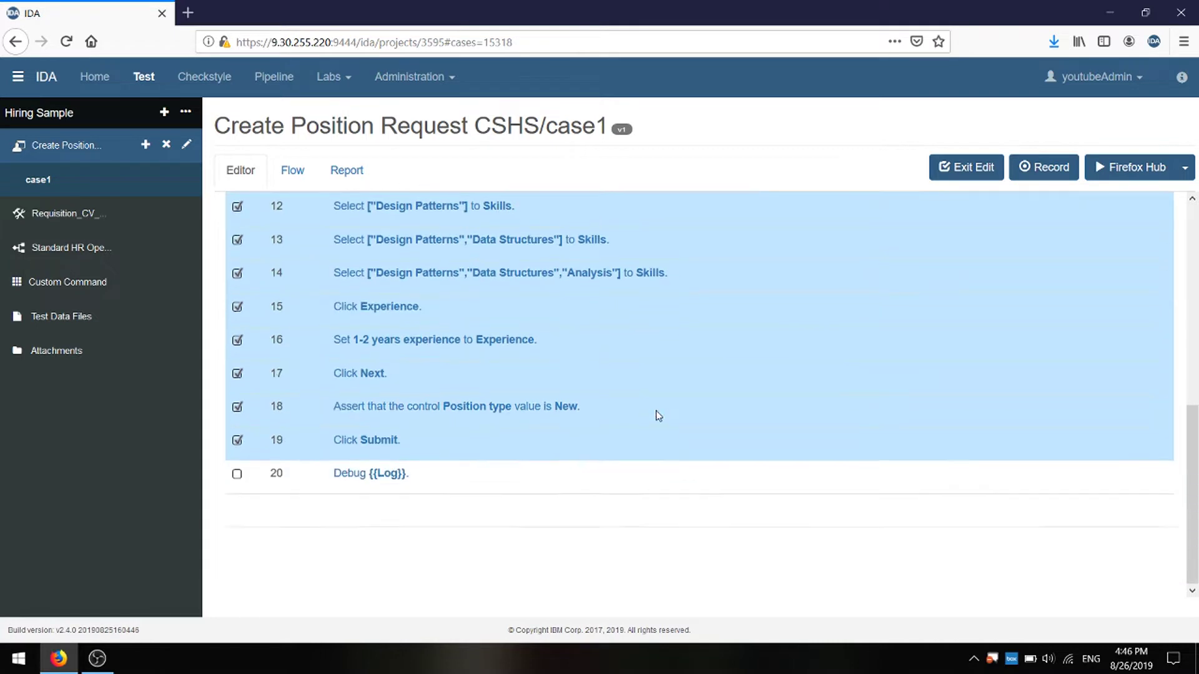
{"action": "scroll", "coordinate": [534, 358], "scroll_direction": "up", "scroll_amount": 1}
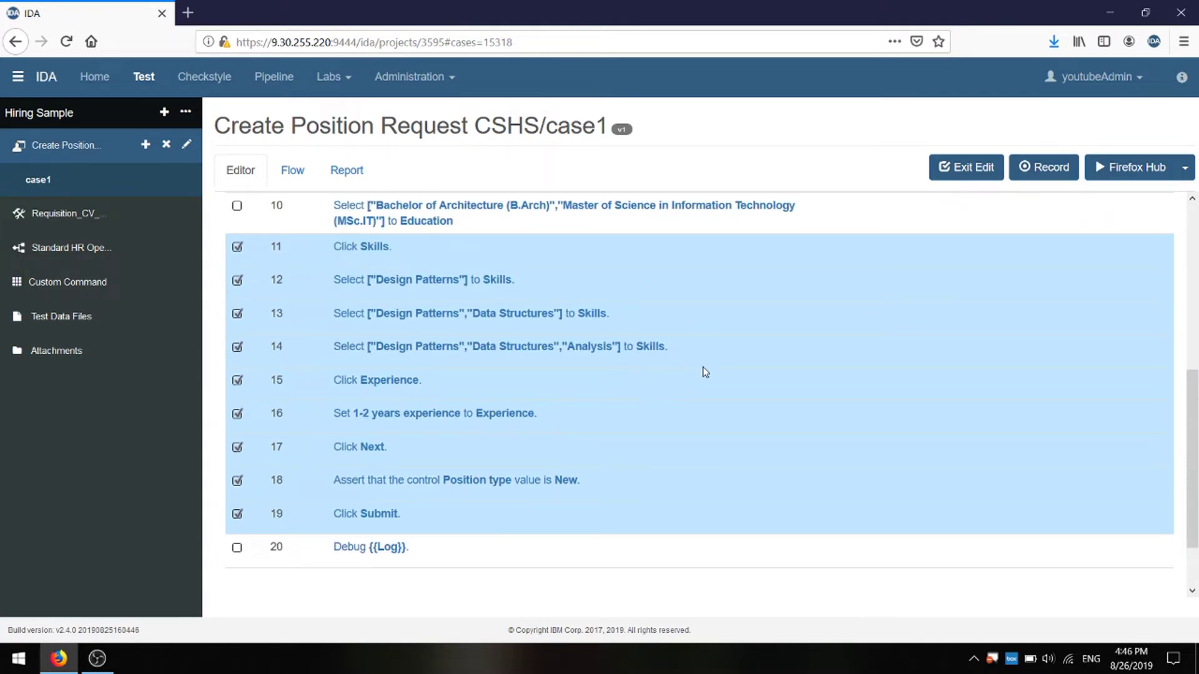
{"action": "right_click", "coordinate": [704, 368]}
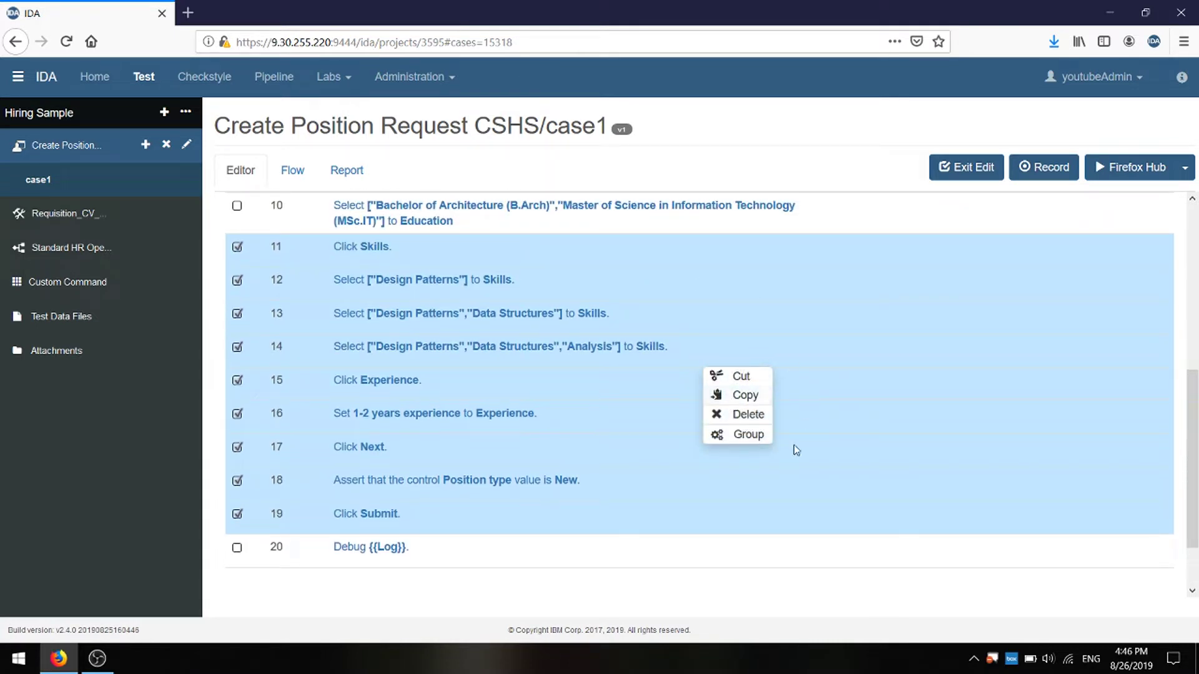
{"action": "left_click", "coordinate": [735, 419]}
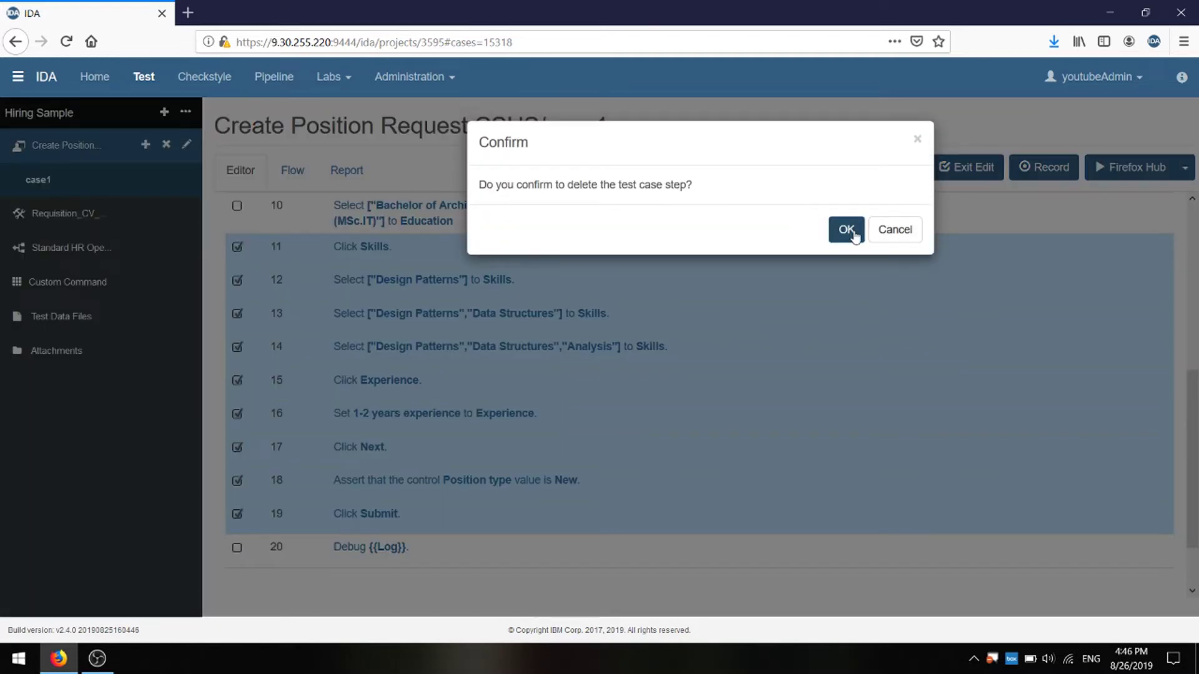
{"action": "left_click", "coordinate": [847, 230]}
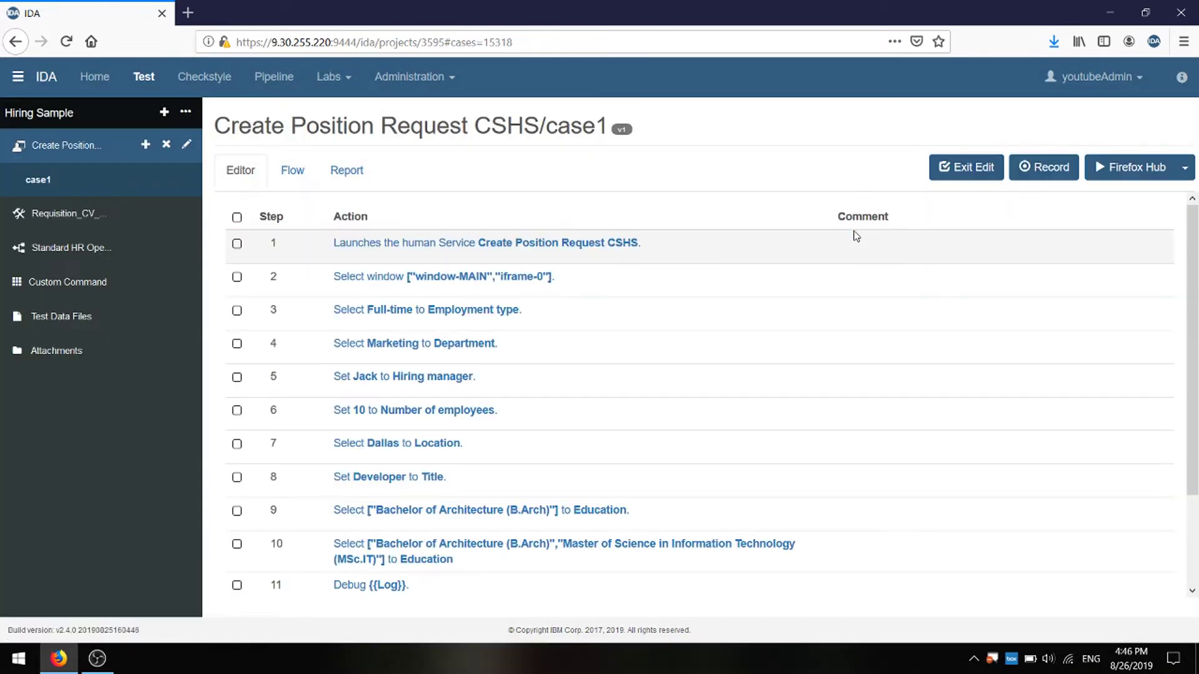
Step: Run case1 on Firefox Hub and review the first step screenshots in its report
{"action": "left_click", "coordinate": [1122, 179]}
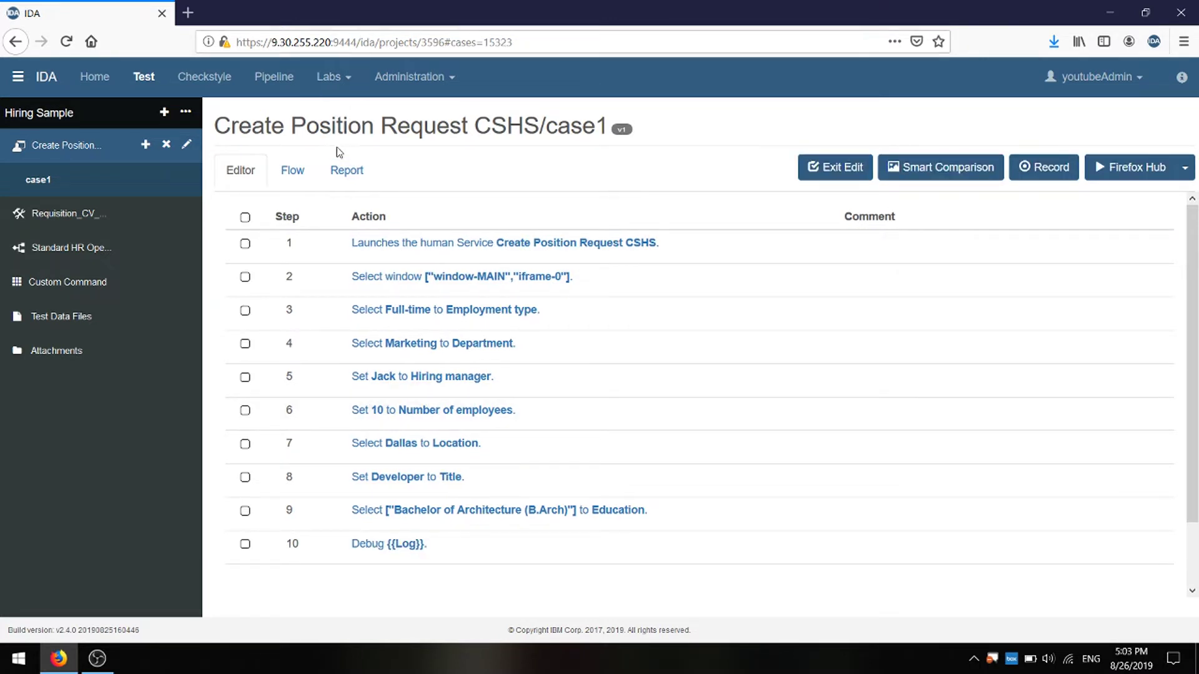
{"action": "left_click", "coordinate": [340, 172]}
{"action": "scroll", "coordinate": [1026, 411], "scroll_direction": "down", "scroll_amount": 12}
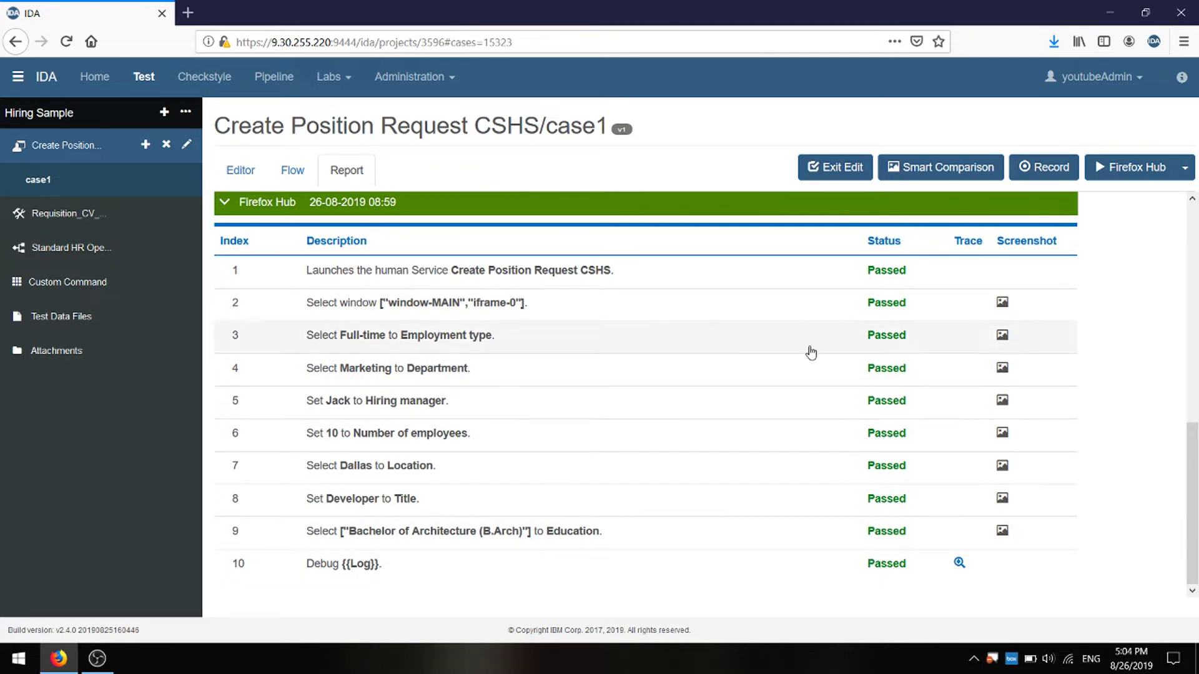
{"action": "left_click", "coordinate": [1002, 302]}
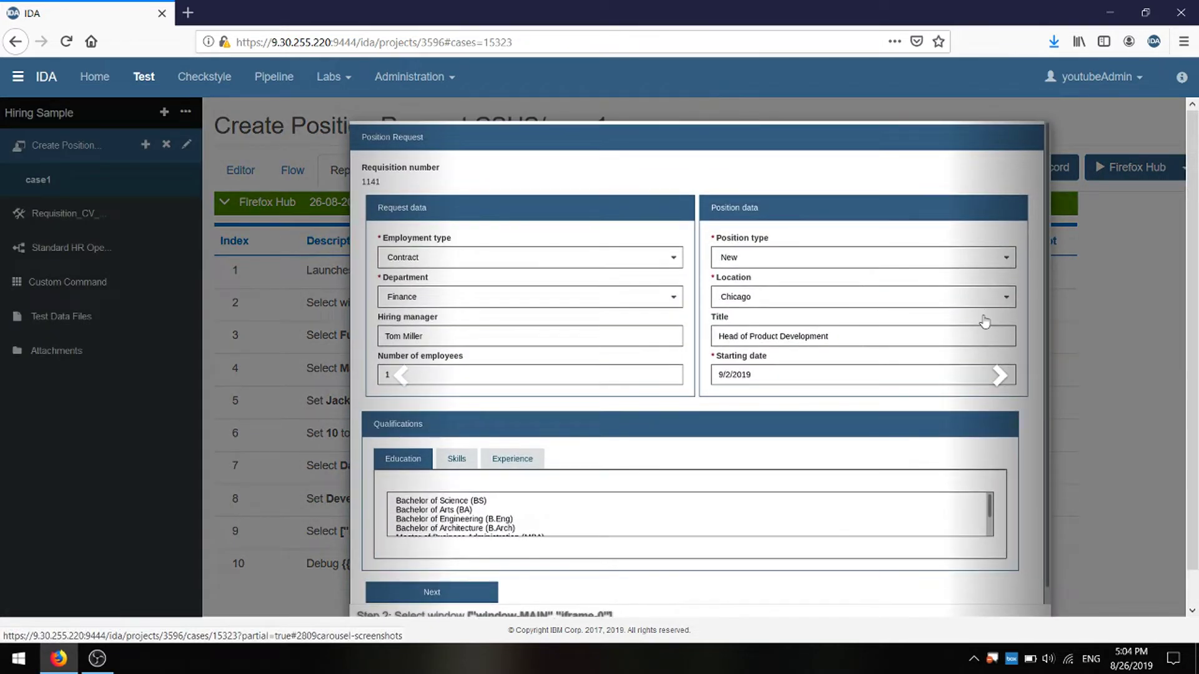
{"action": "left_click", "coordinate": [997, 375]}
{"action": "left_click", "coordinate": [996, 375]}
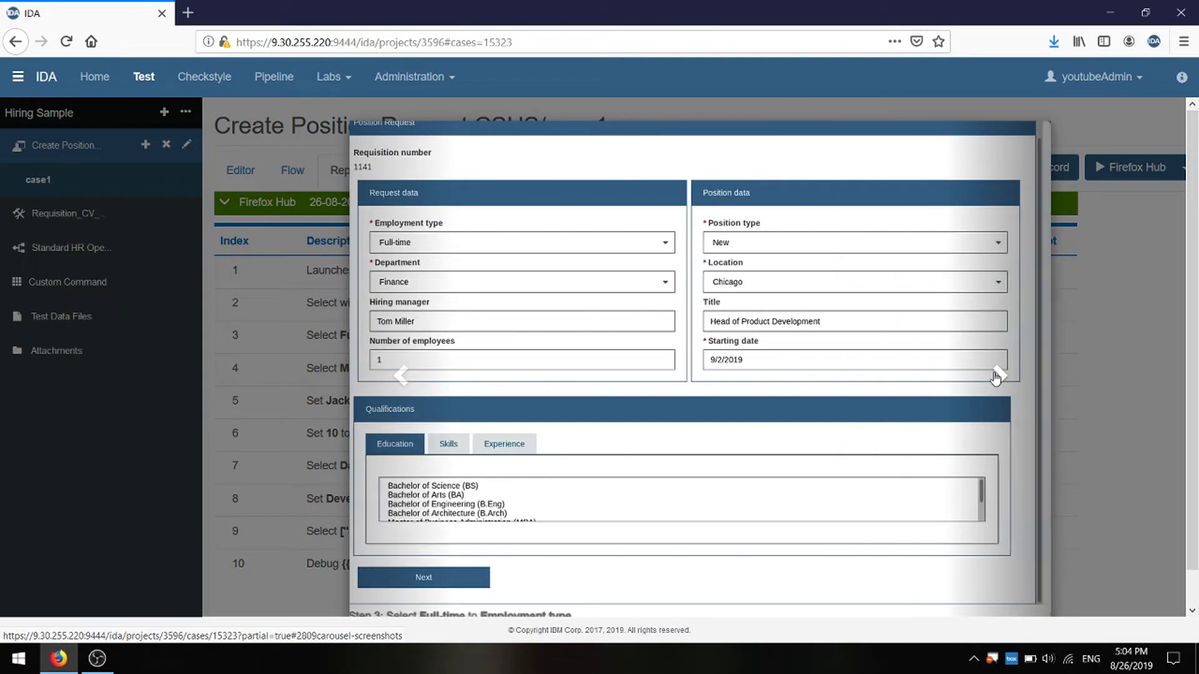
{"action": "left_click", "coordinate": [1125, 391]}
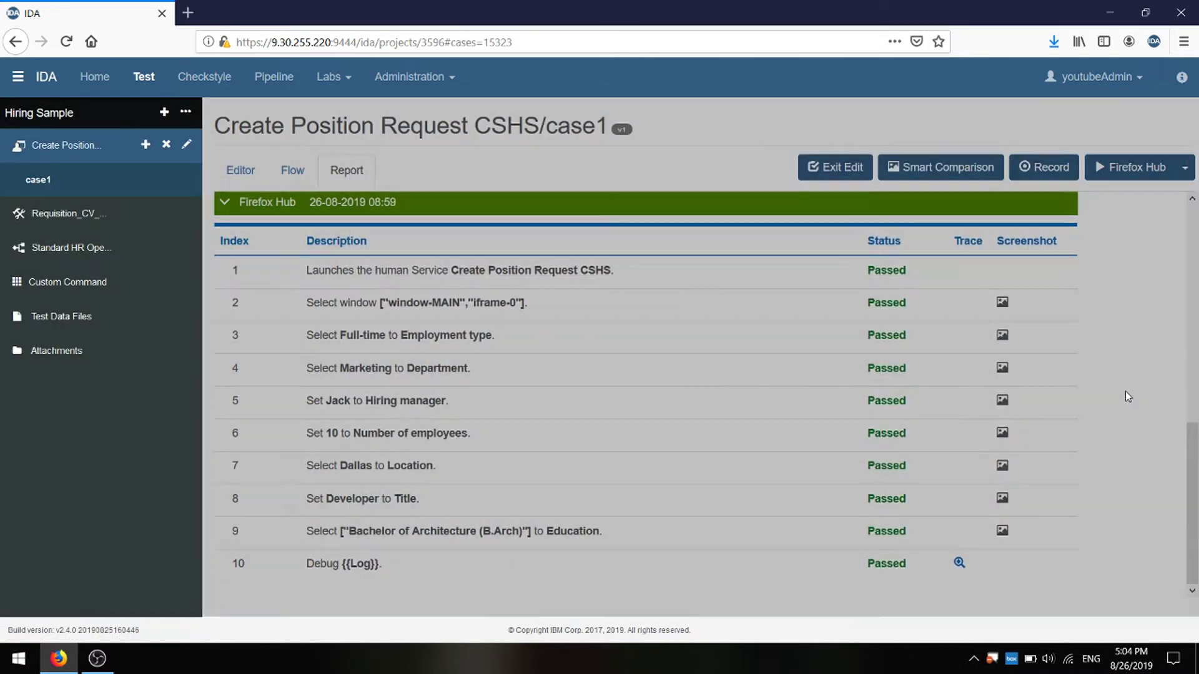
Step: Open Smart Comparison for case1 and enable it for step 3, the Full-time employment type selection
{"action": "left_click", "coordinate": [929, 156]}
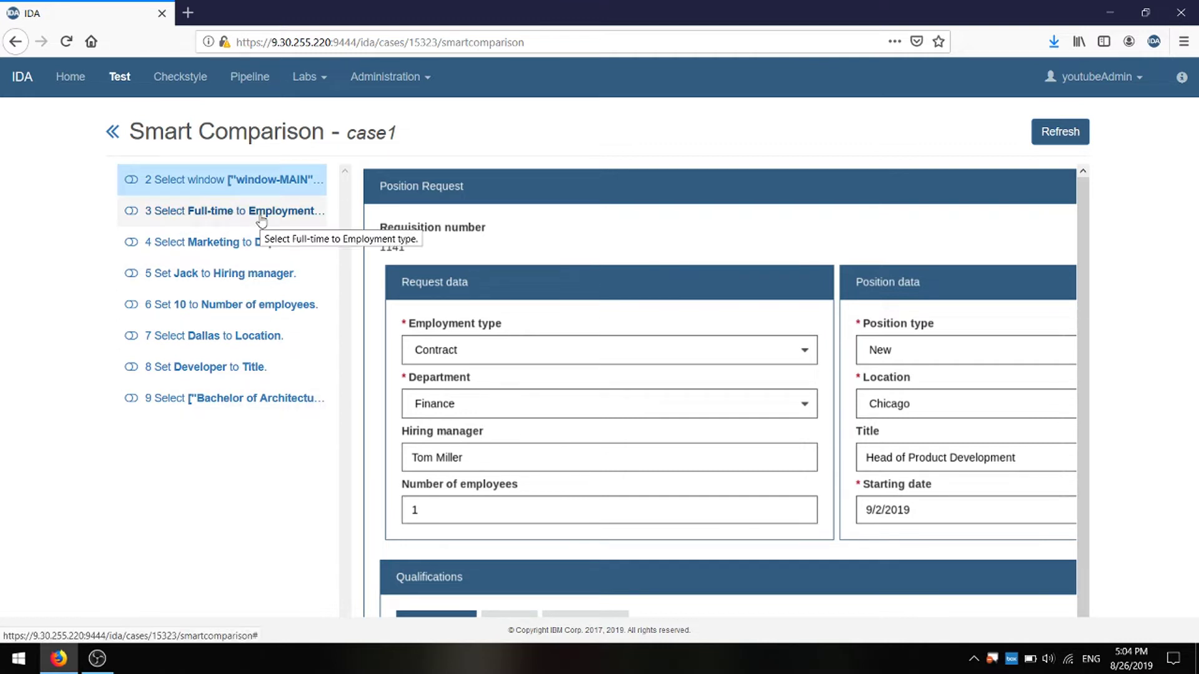
{"action": "left_click", "coordinate": [131, 214]}
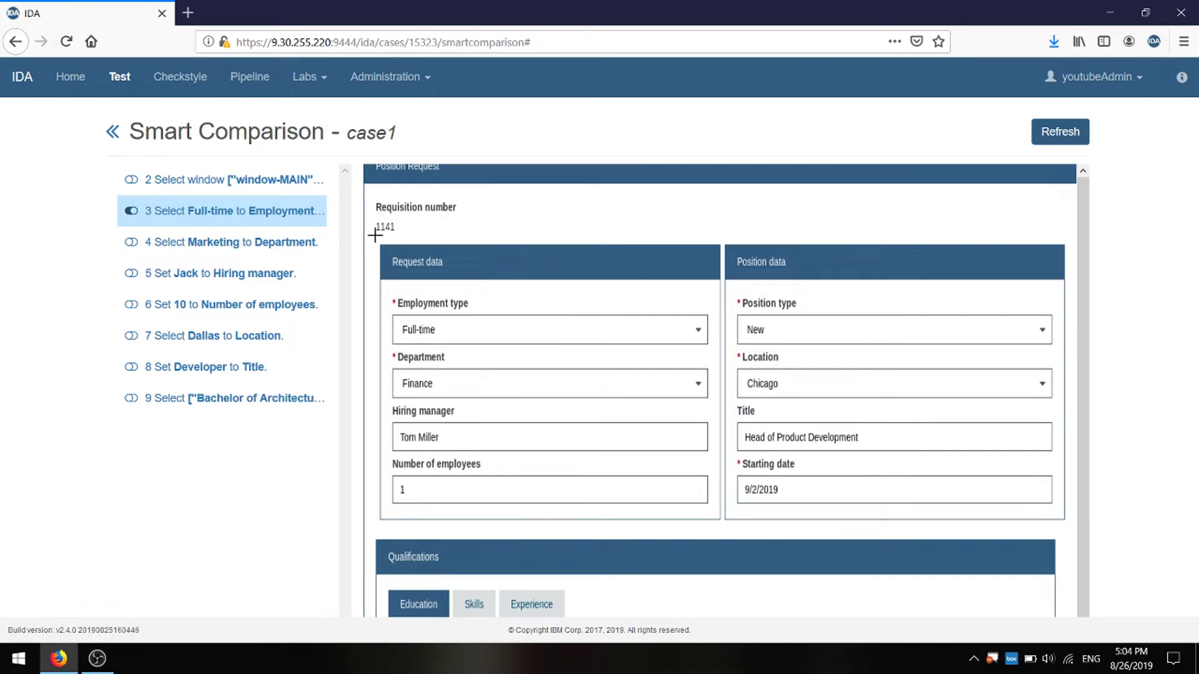
{"action": "left_click_drag", "start_coordinate": [375, 235], "coordinate": [721, 526]}
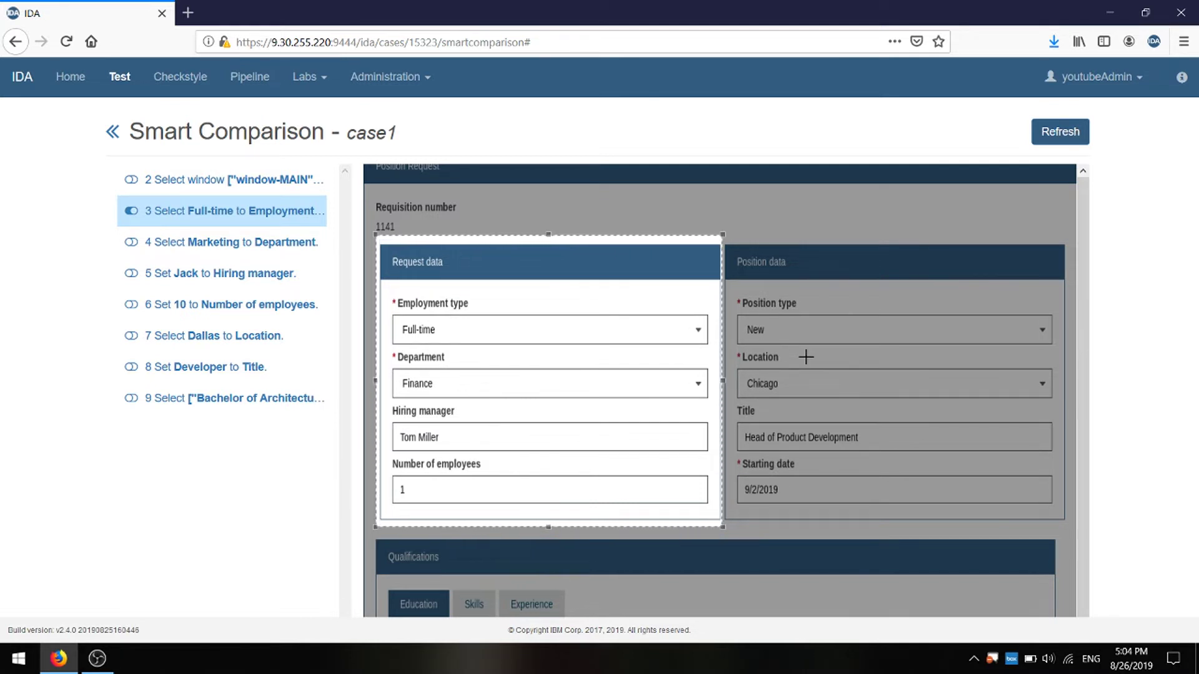
{"action": "left_click", "coordinate": [841, 354]}
{"action": "left_click", "coordinate": [746, 191]}
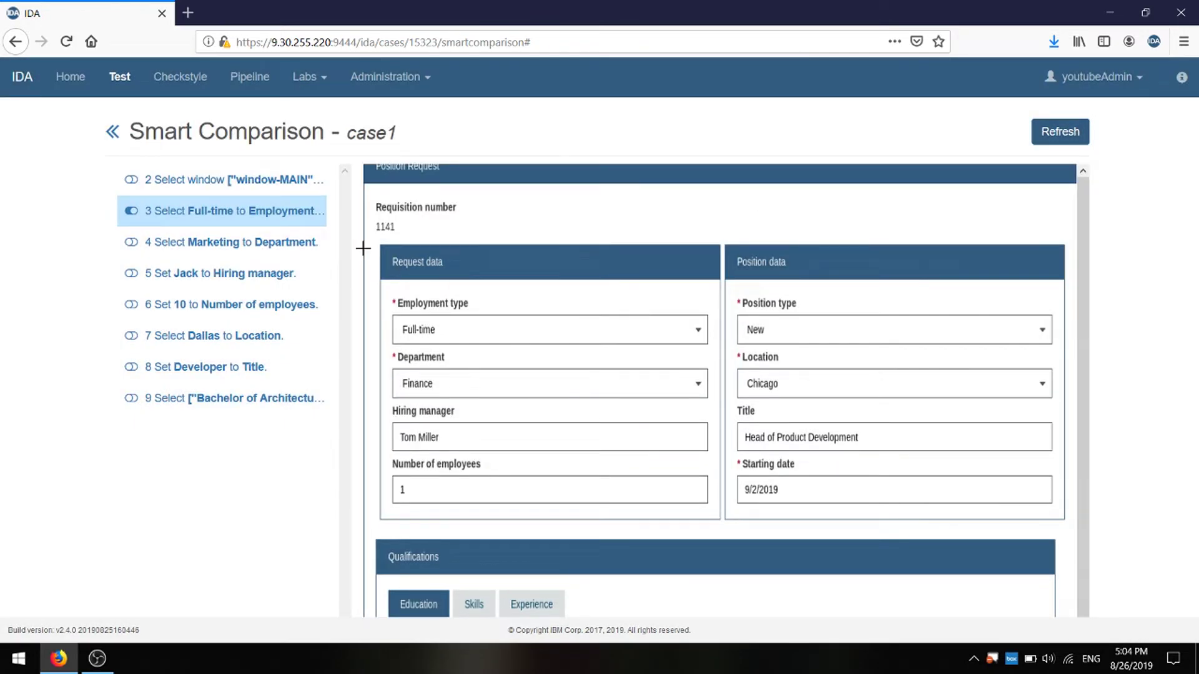
Step: Mark the whole Request data section in step 3's screenshot as the comparison area and return to the test case
{"action": "left_click_drag", "start_coordinate": [377, 242], "coordinate": [726, 523]}
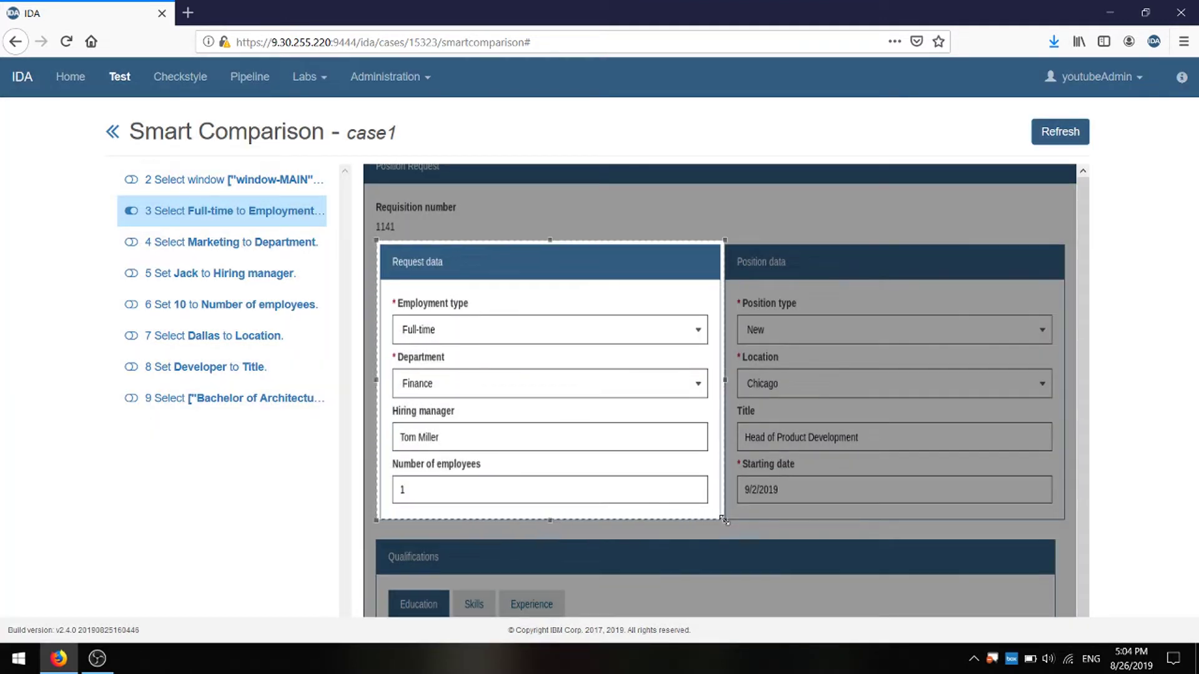
{"action": "left_click", "coordinate": [112, 133]}
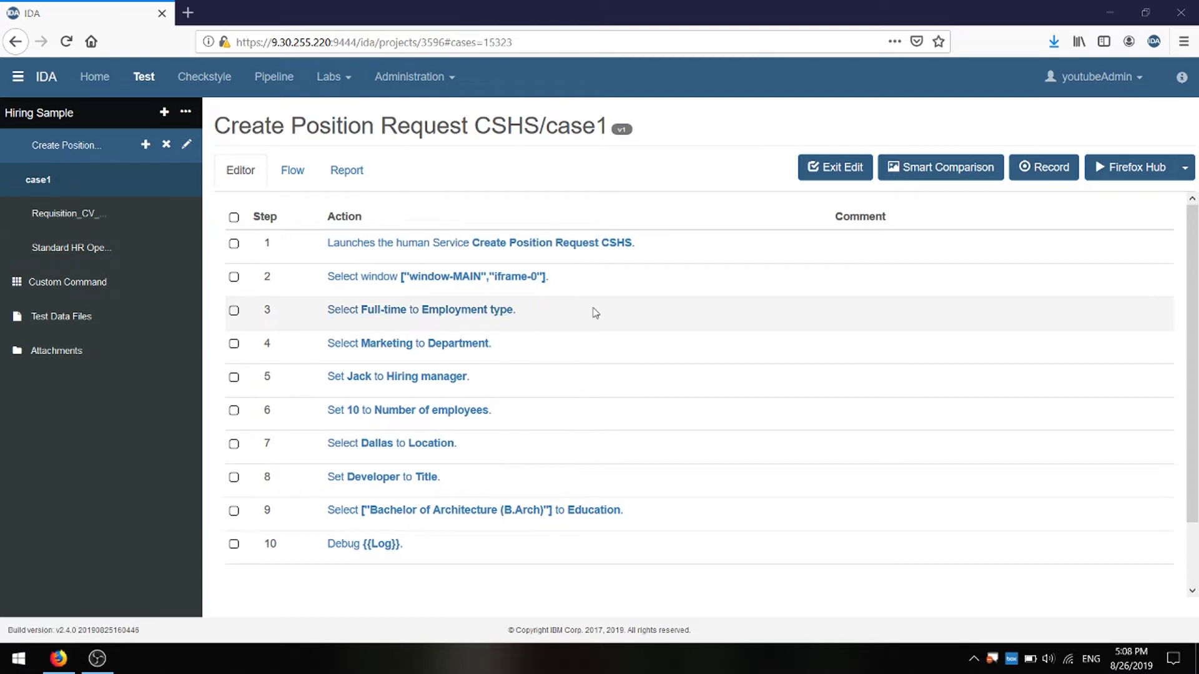
Step: Edit test case step 3 so that it selects Contract as the employment type, and save the step
{"action": "right_click", "coordinate": [595, 313]}
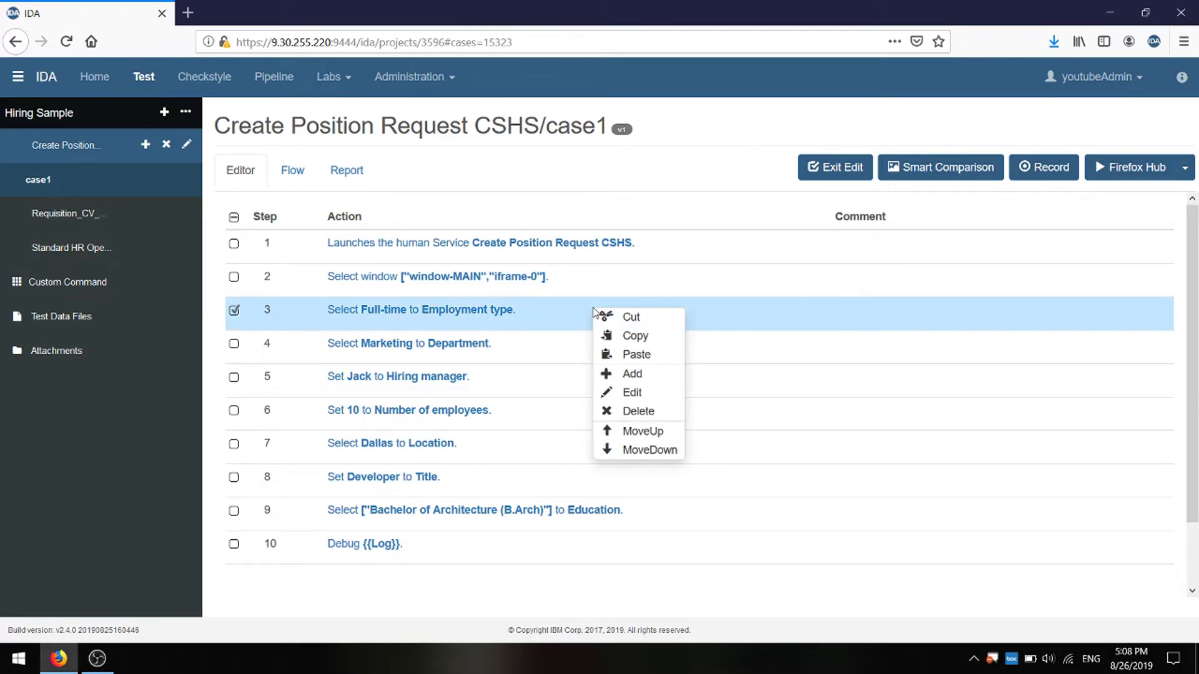
{"action": "left_click", "coordinate": [646, 391]}
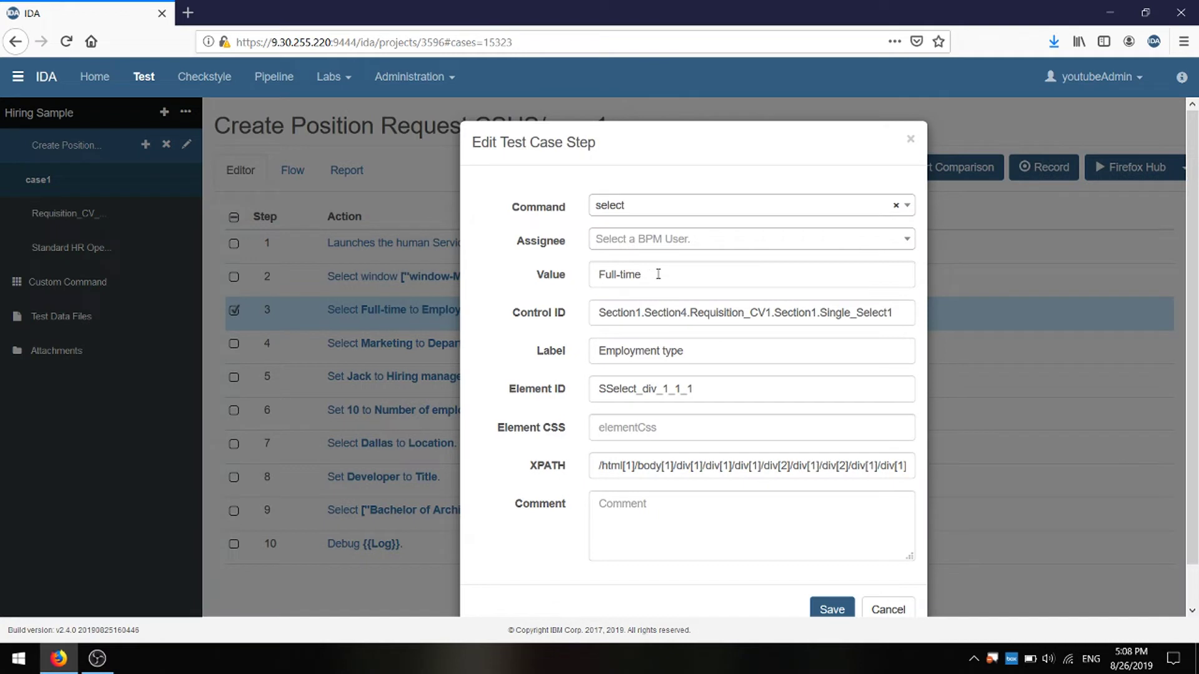
{"action": "left_click", "coordinate": [658, 274]}
{"action": "left_click_drag", "start_coordinate": [658, 272], "coordinate": [581, 263]}
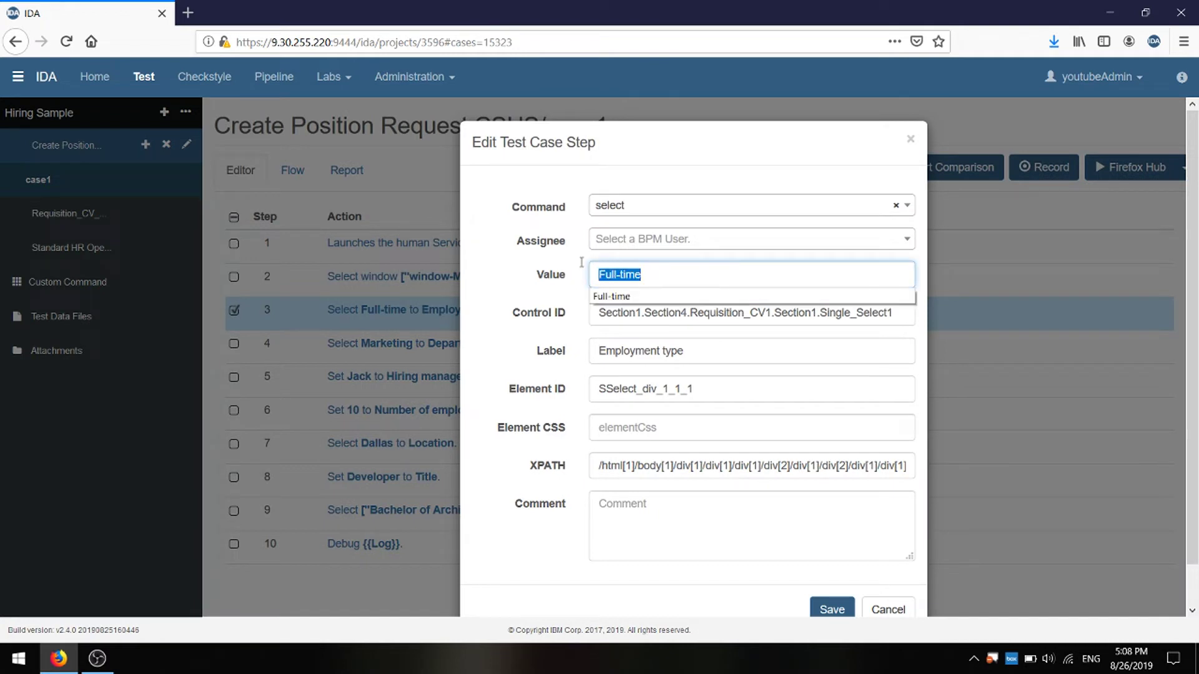
{"action": "type", "text": "Con"}
{"action": "key", "text": "Down"}
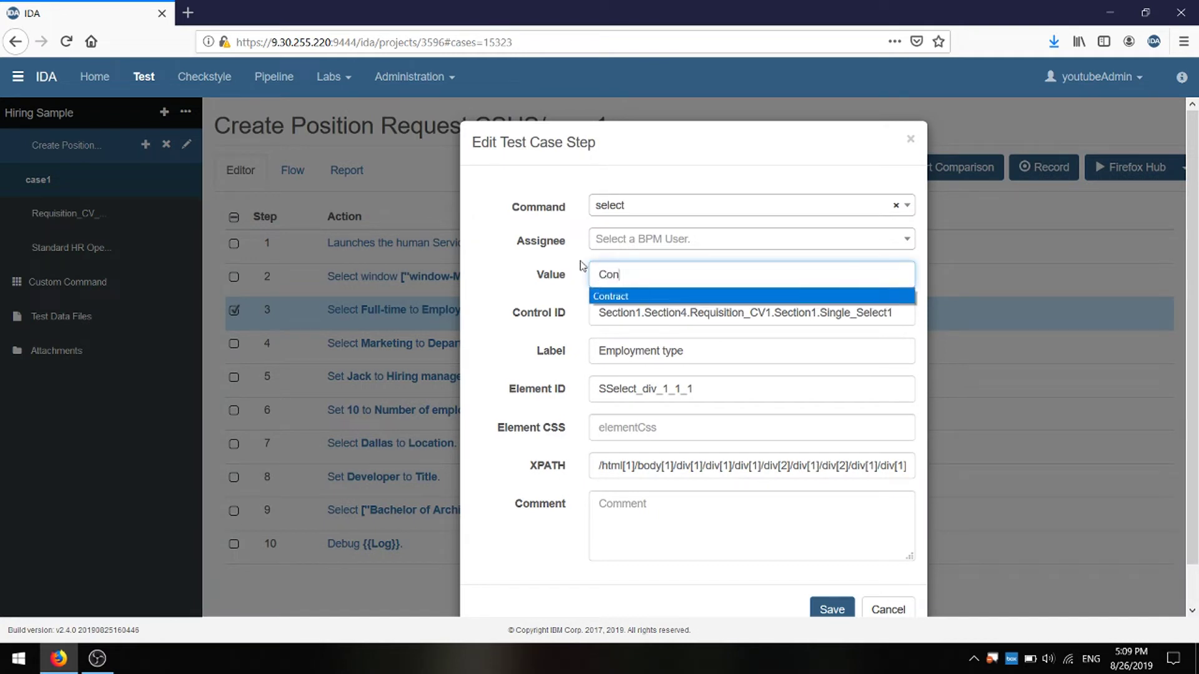
{"action": "key", "text": "Return"}
{"action": "scroll", "coordinate": [618, 375], "scroll_direction": "down", "scroll_amount": 1}
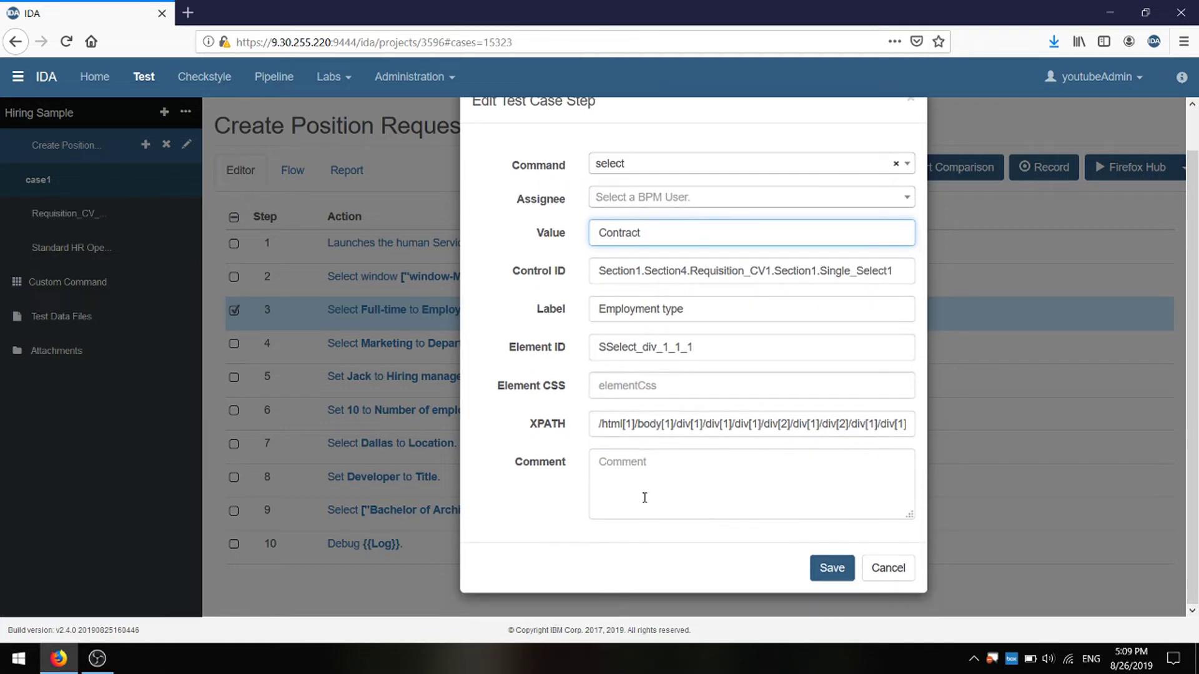
{"action": "left_click", "coordinate": [832, 573]}
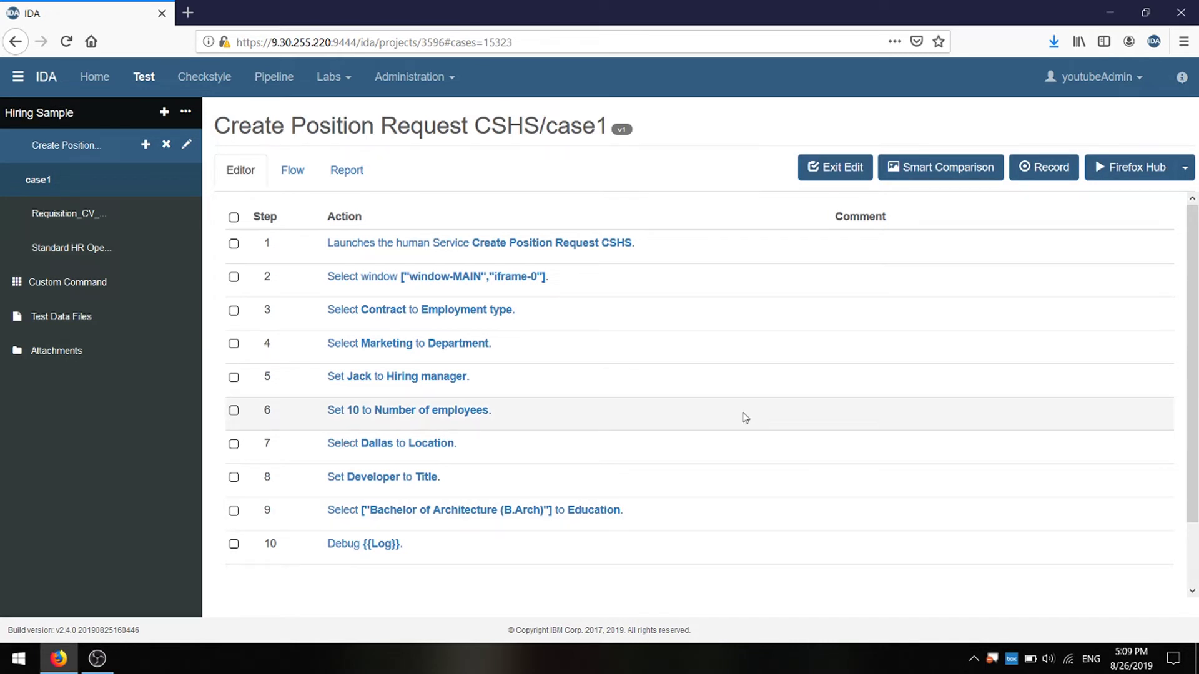
Step: Run case1 on Firefox Hub and read the trace message for step 3 in its execution report
{"action": "left_click", "coordinate": [1133, 179]}
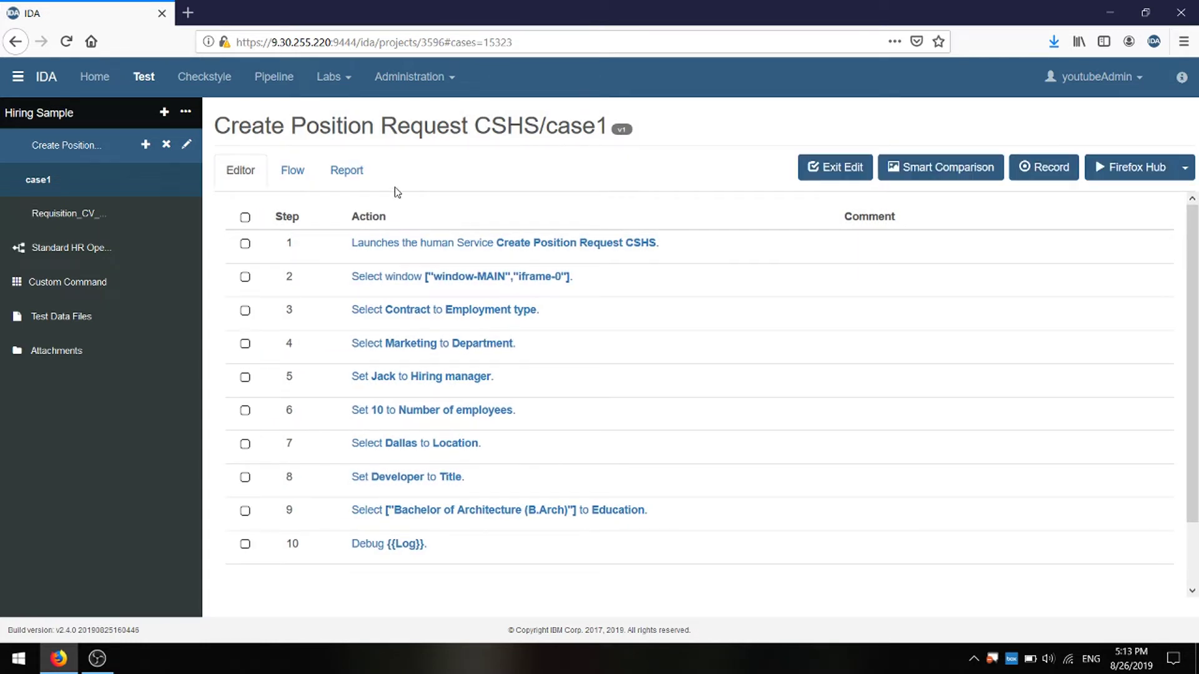
{"action": "left_click", "coordinate": [366, 179]}
{"action": "scroll", "coordinate": [1014, 393], "scroll_direction": "down", "scroll_amount": 5}
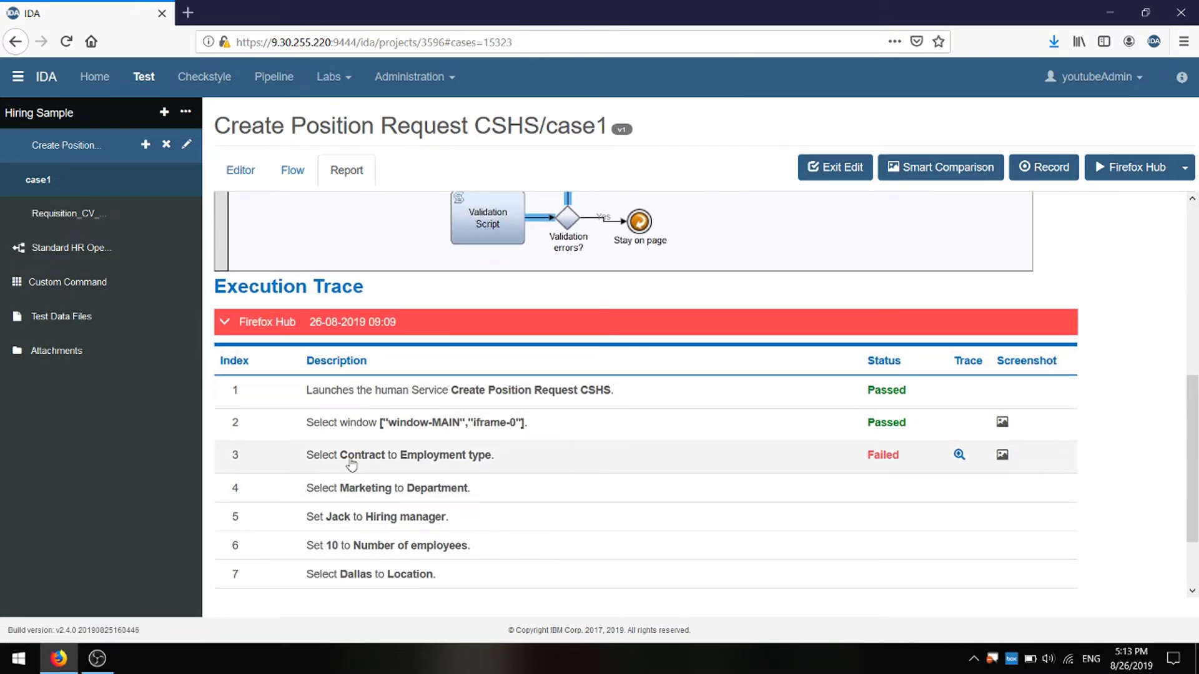
{"action": "left_click", "coordinate": [959, 455]}
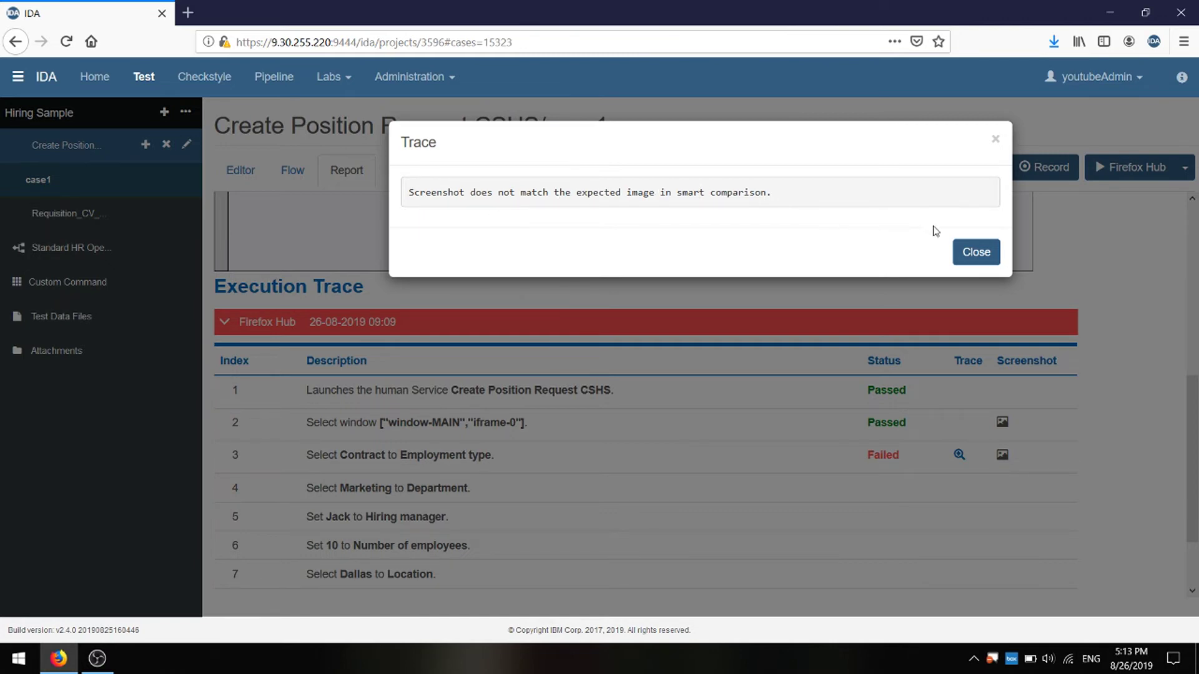
{"action": "left_click", "coordinate": [978, 252]}
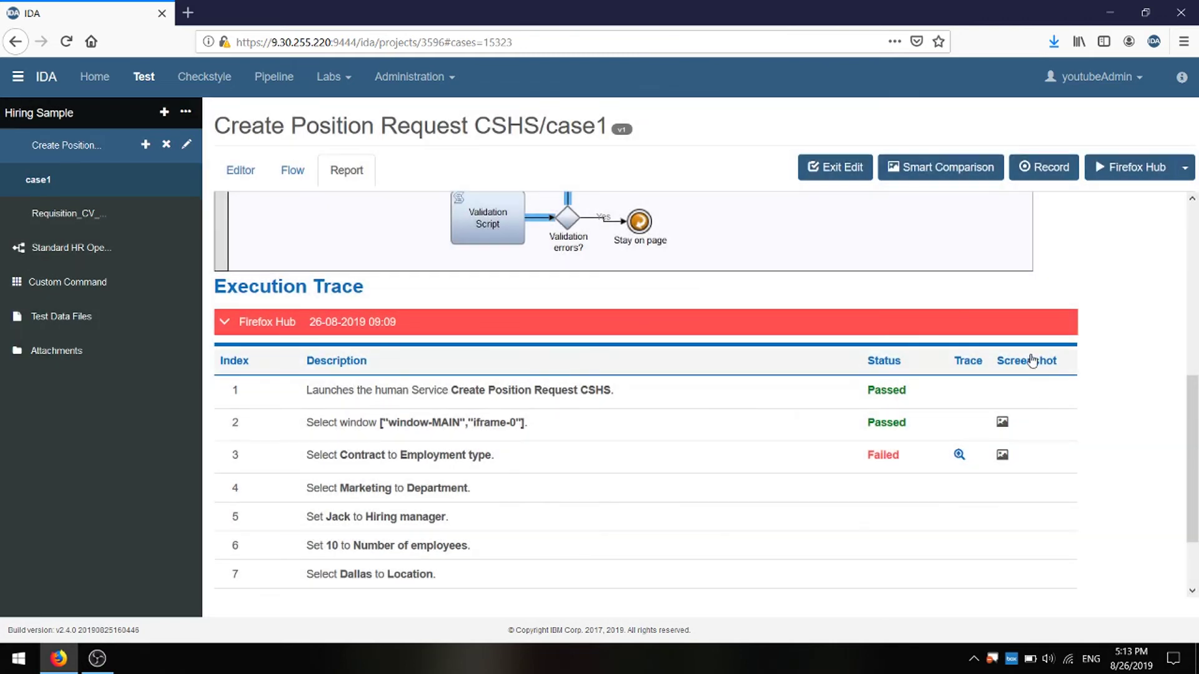
Step: Inspect the step 3 screenshot and its expected screenshot for the marked Request data difference, and close the viewer
{"action": "left_click", "coordinate": [1002, 455]}
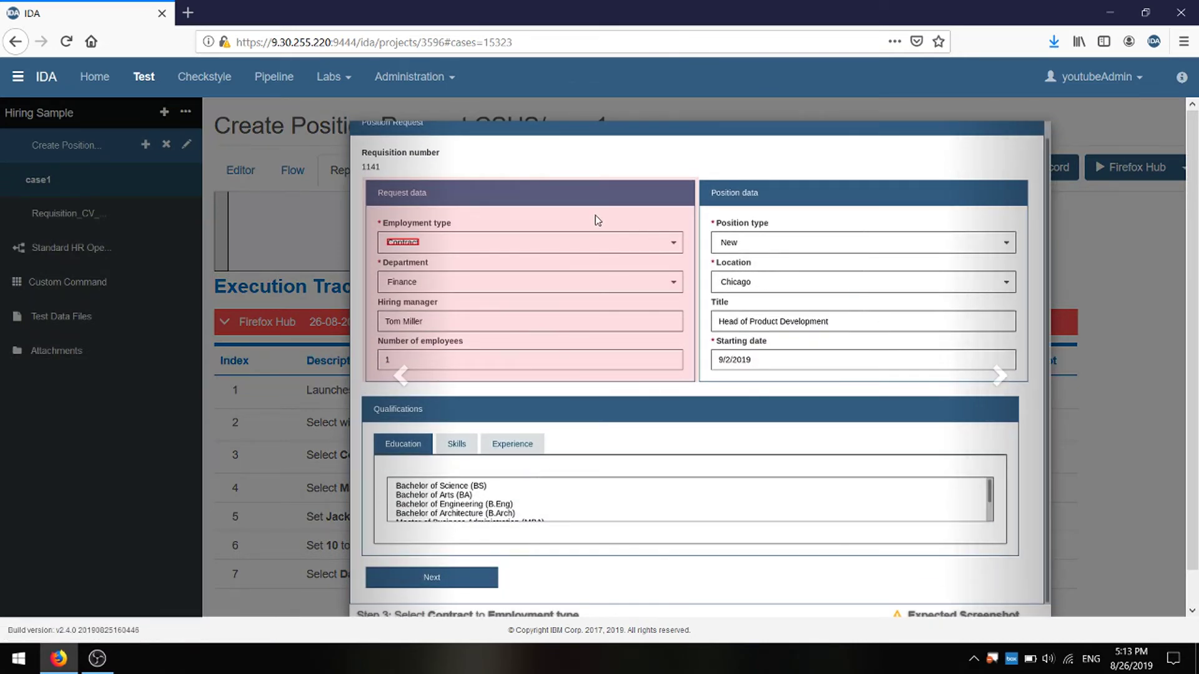
{"action": "scroll", "coordinate": [573, 293], "scroll_direction": "down", "scroll_amount": 1}
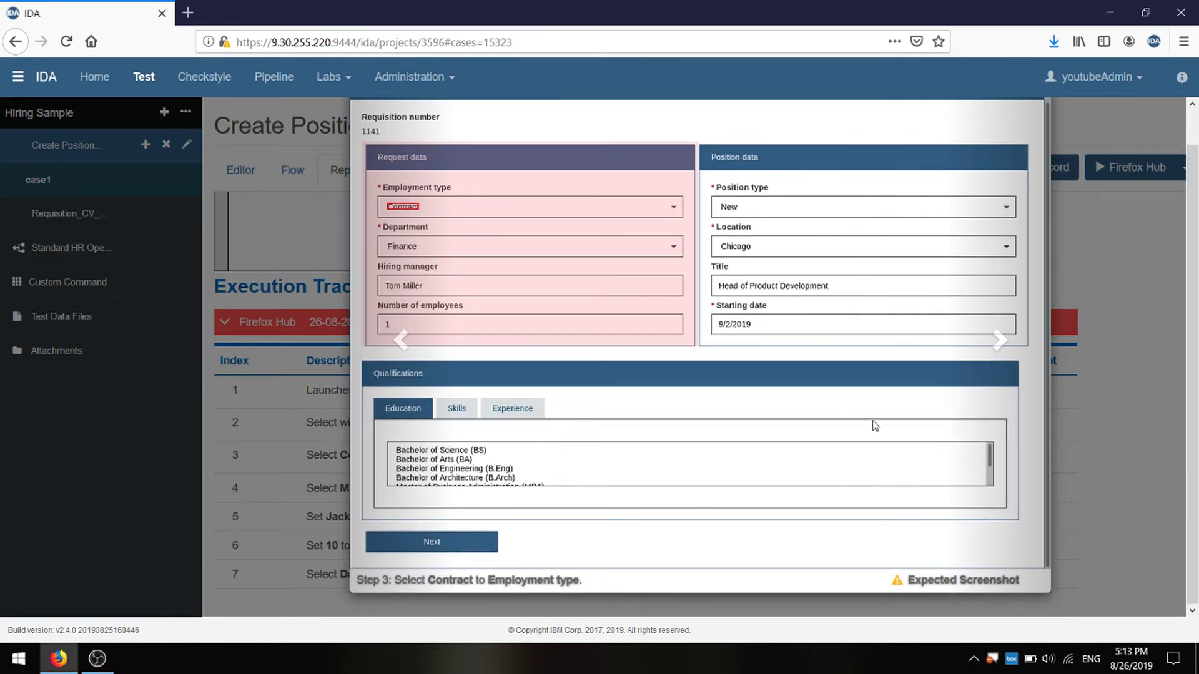
{"action": "left_click", "coordinate": [968, 583]}
{"action": "left_click", "coordinate": [1083, 517]}
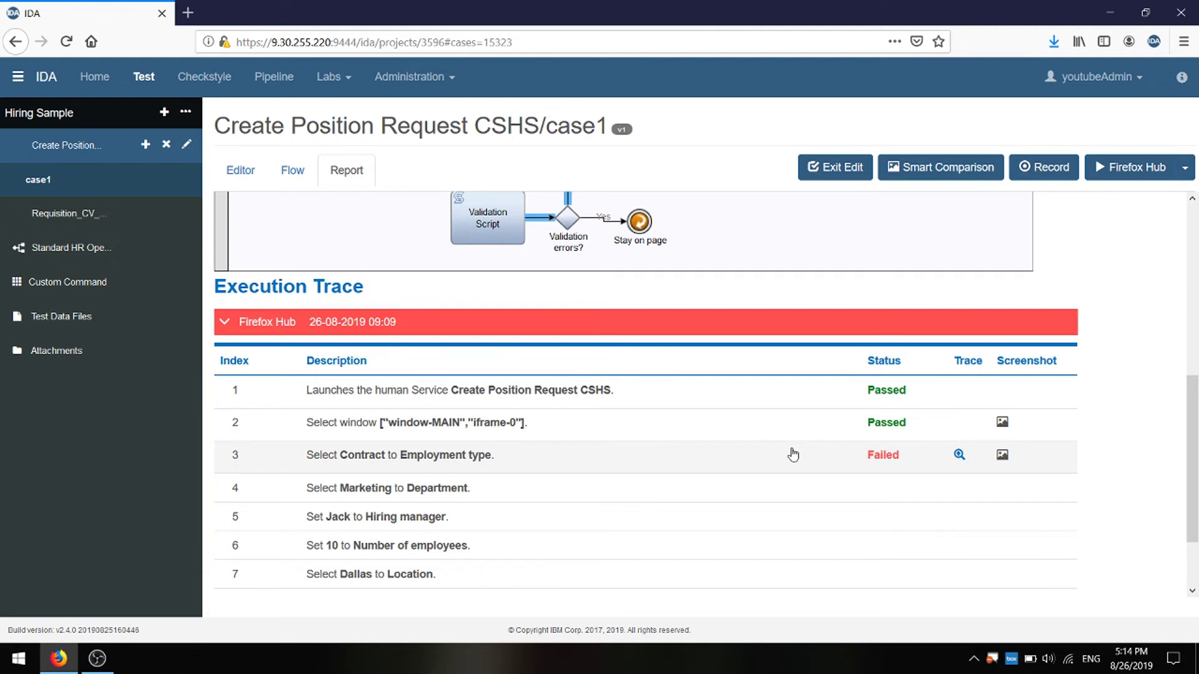
Step: Disable Smart Comparison for step 3, the Contract employment type selection, and return to the test case
{"action": "left_click", "coordinate": [960, 167]}
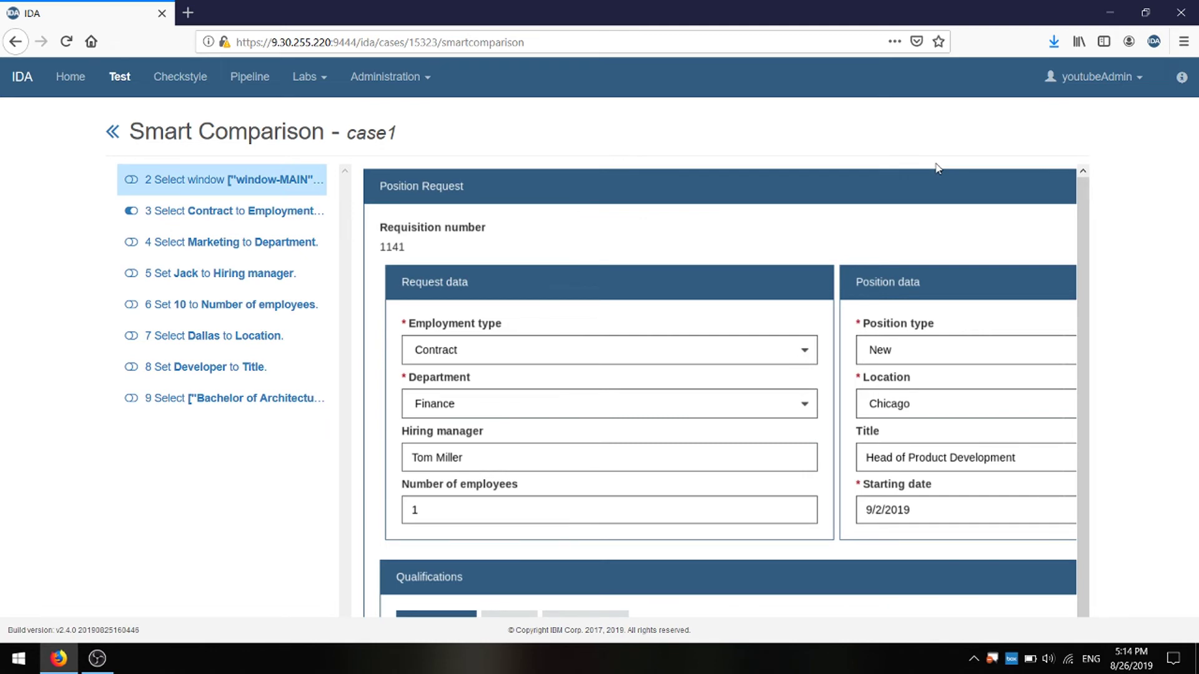
{"action": "left_click", "coordinate": [132, 213]}
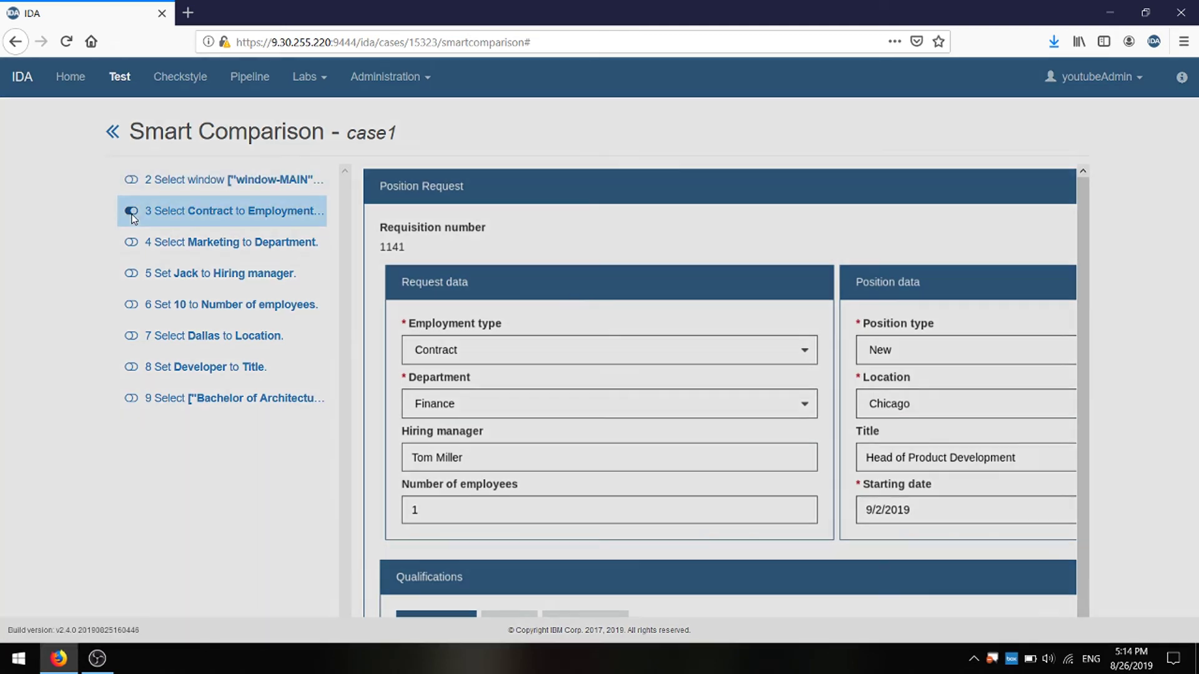
{"action": "left_click", "coordinate": [132, 213]}
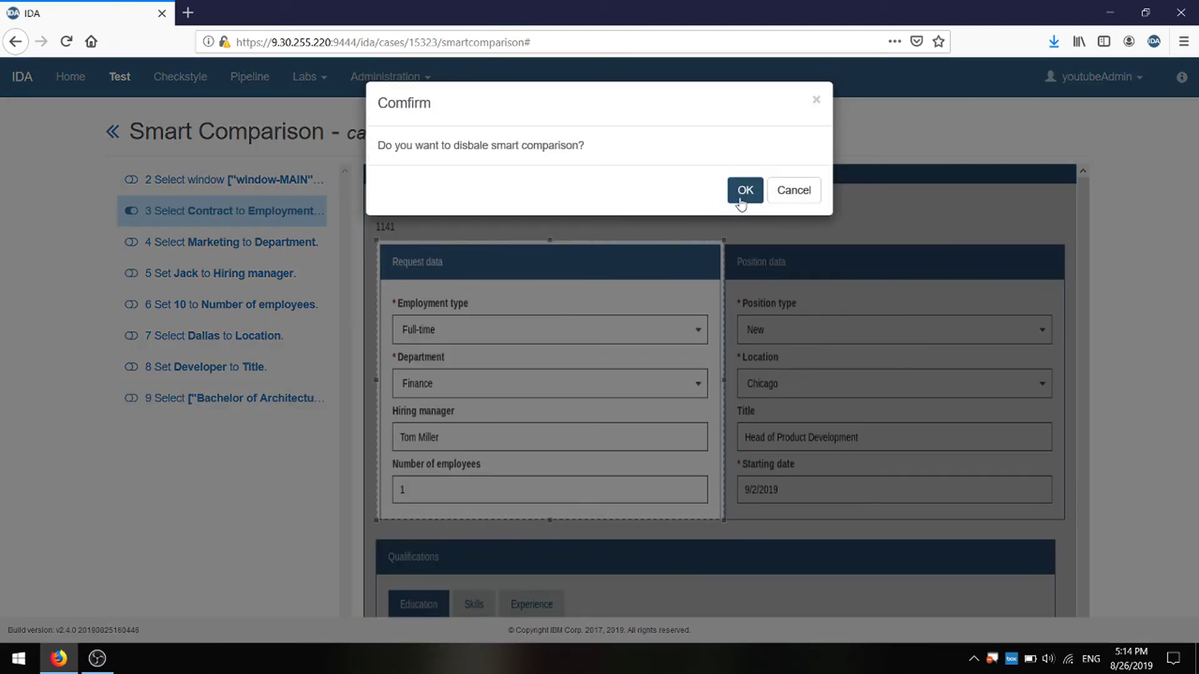
{"action": "left_click", "coordinate": [746, 191]}
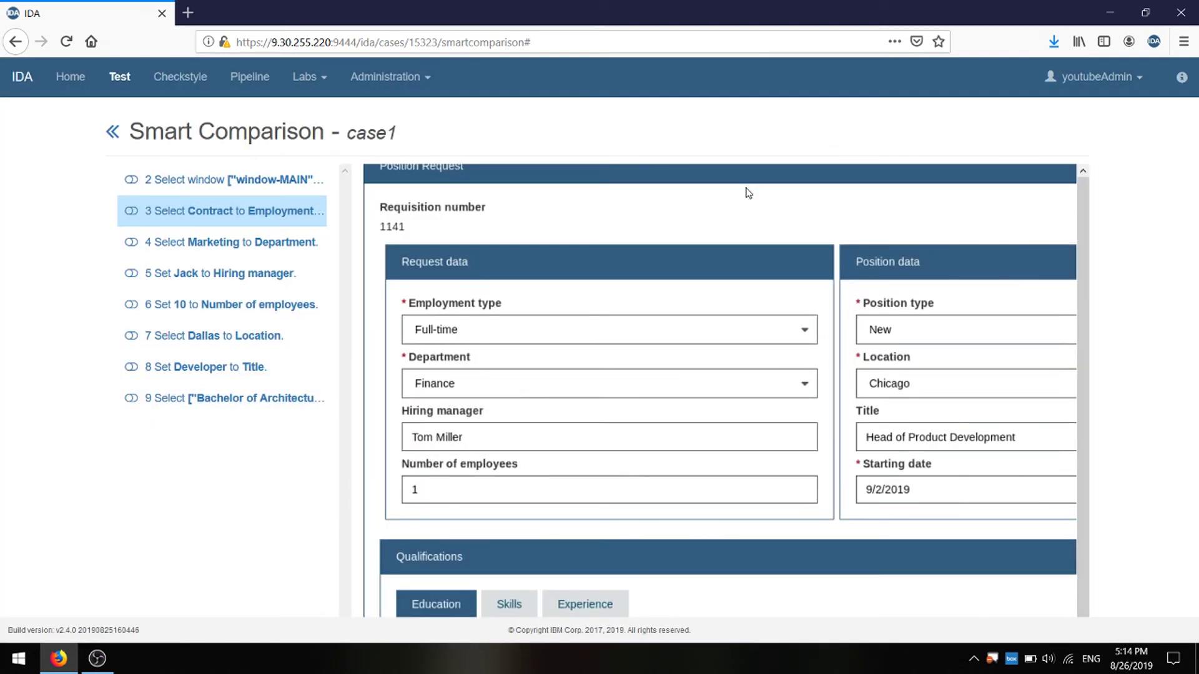
{"action": "left_click", "coordinate": [115, 135]}
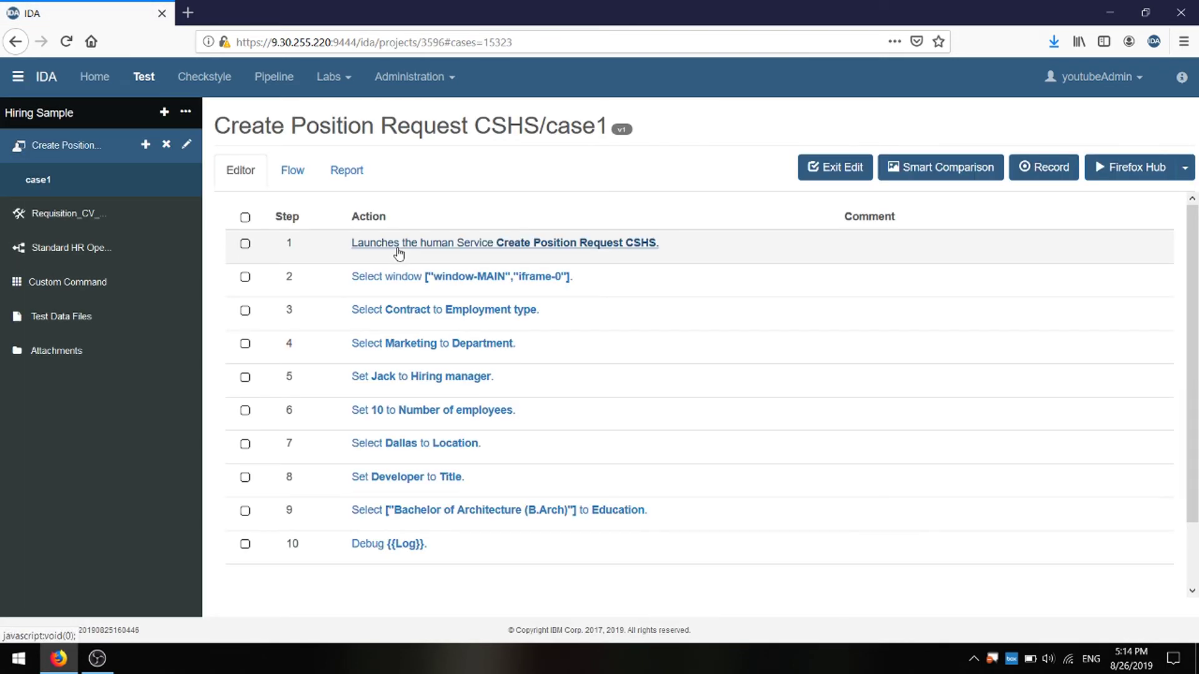
Step: Rerun case1 on Firefox Hub and review the status of every step in the report's execution trace
{"action": "left_click", "coordinate": [1155, 175]}
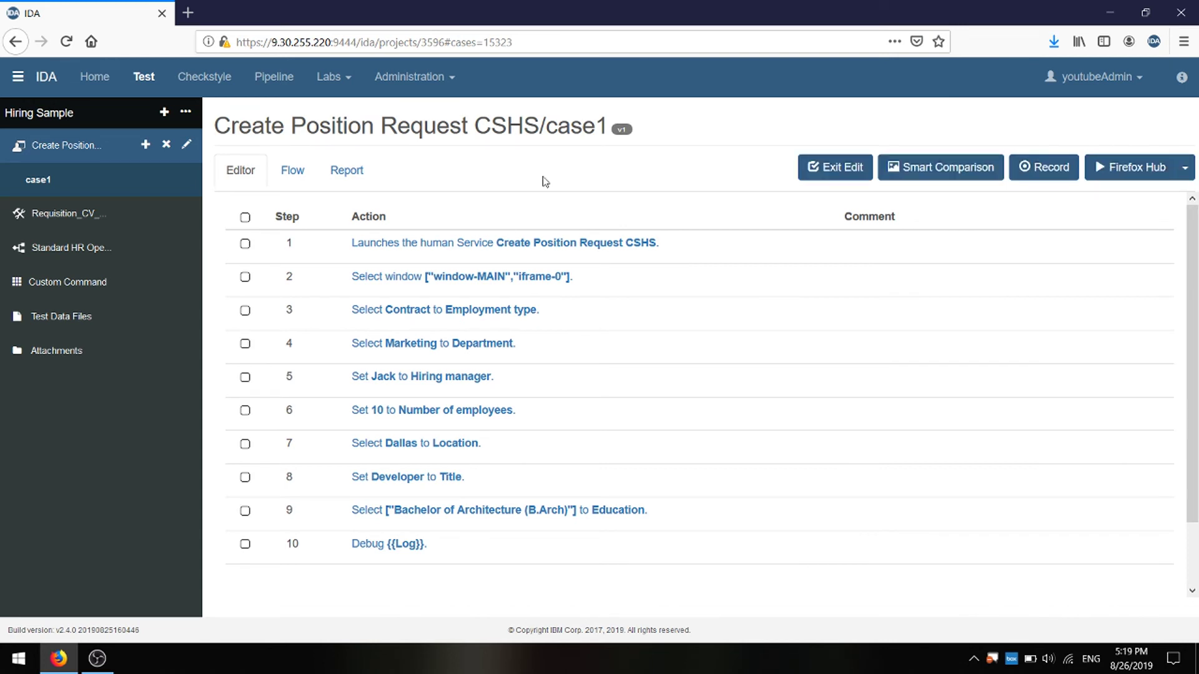
{"action": "left_click", "coordinate": [292, 170]}
{"action": "left_click", "coordinate": [345, 169]}
{"action": "scroll", "coordinate": [1197, 427], "scroll_direction": "down", "scroll_amount": 10}
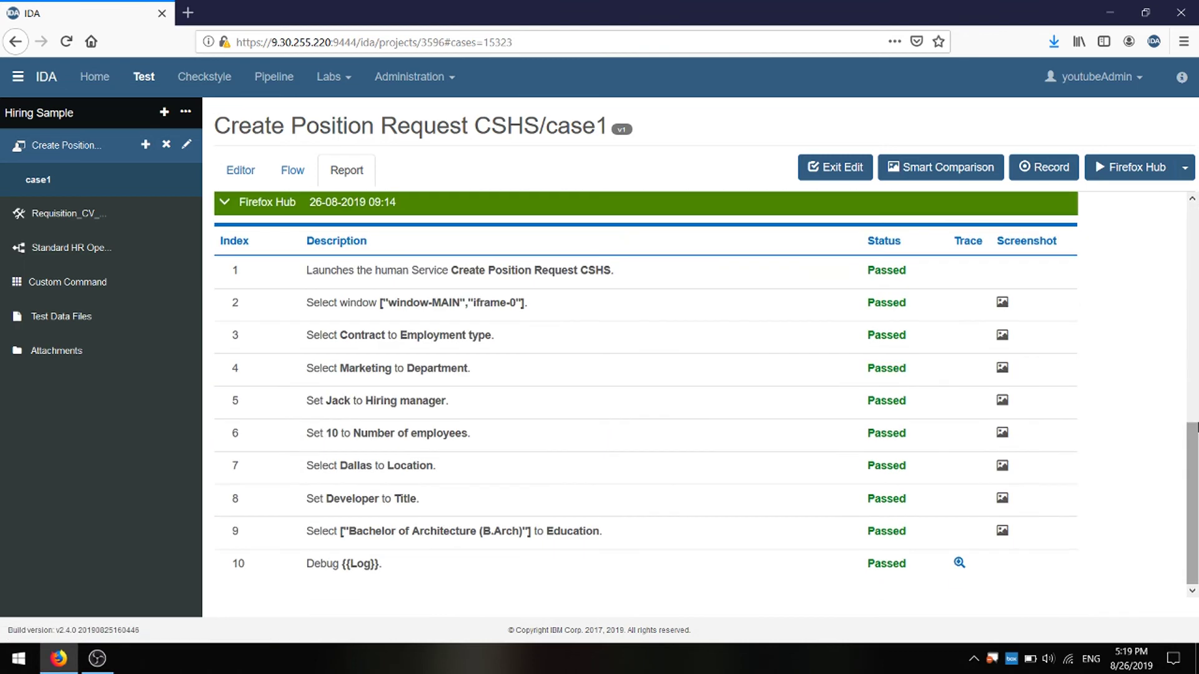
{"action": "scroll", "coordinate": [1197, 427], "scroll_direction": "up", "scroll_amount": 3}
{"action": "scroll", "coordinate": [1197, 430], "scroll_direction": "down", "scroll_amount": 3}
Step: Refresh case1's Smart Comparison images from the latest report and check the employment type in step 3's screenshot
{"action": "left_click", "coordinate": [962, 169]}
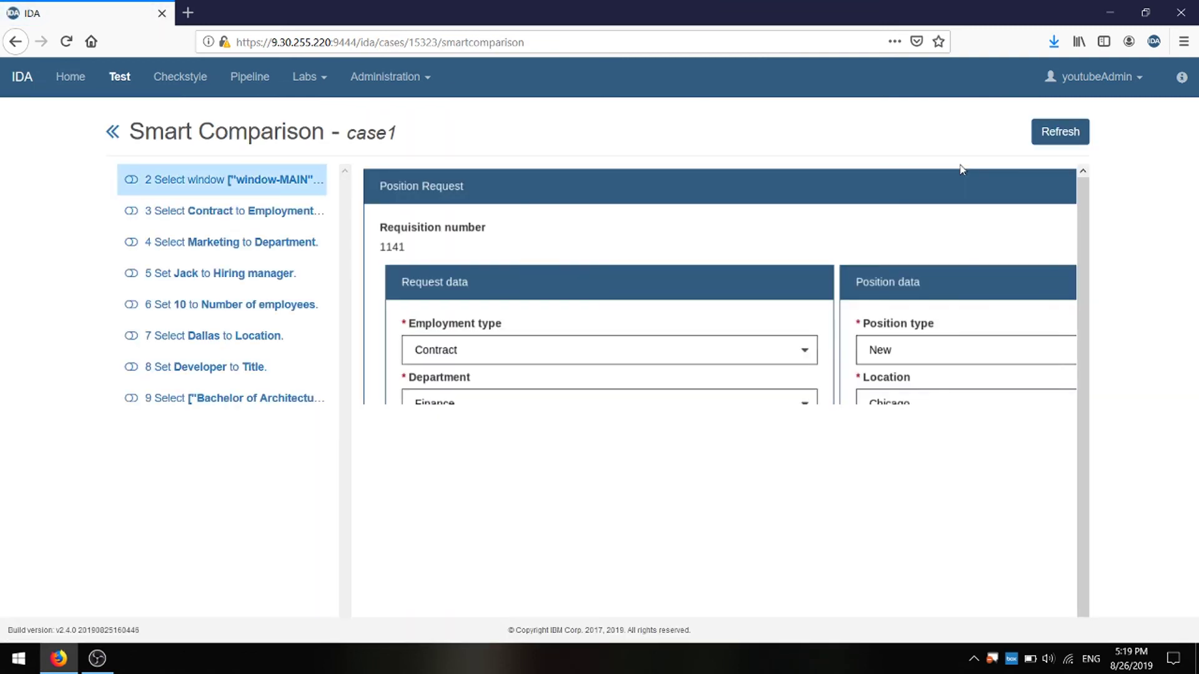
{"action": "left_click", "coordinate": [1042, 132]}
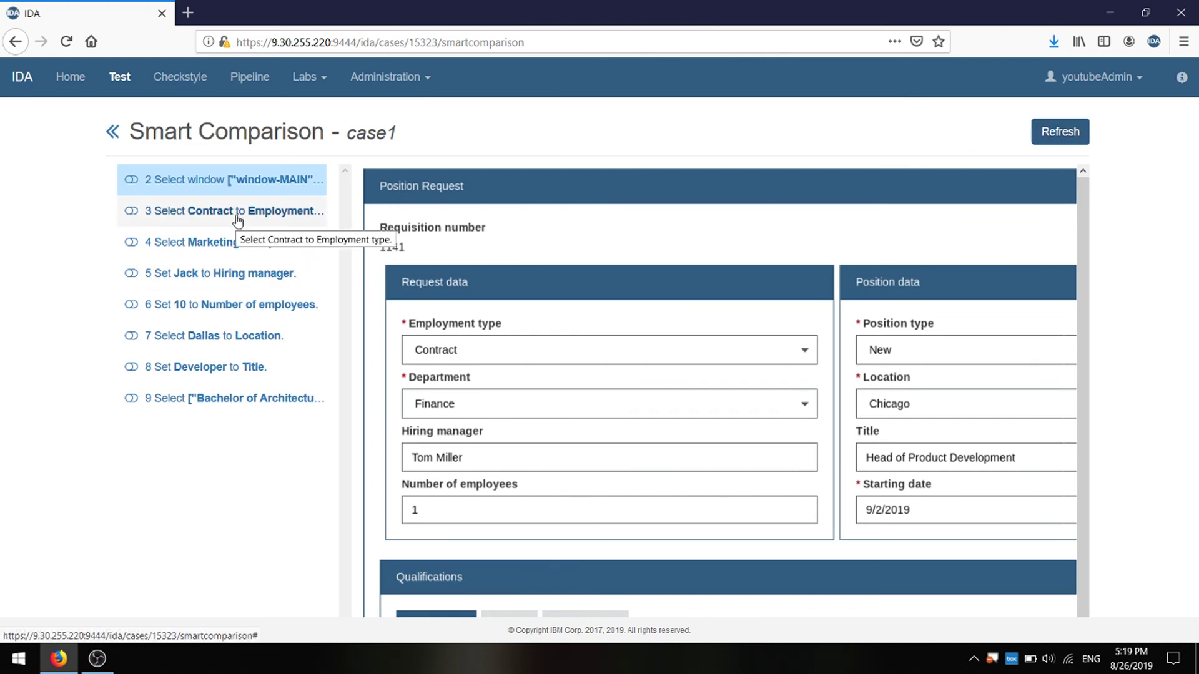
{"action": "left_click", "coordinate": [197, 223]}
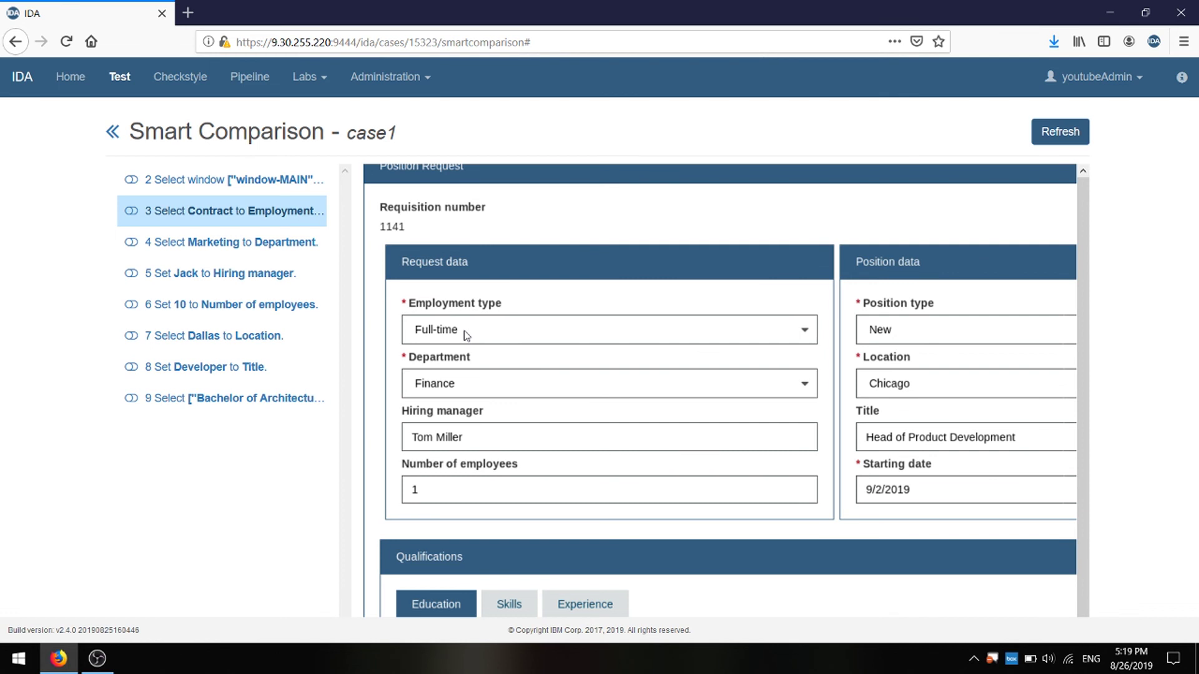
{"action": "left_click", "coordinate": [1054, 146]}
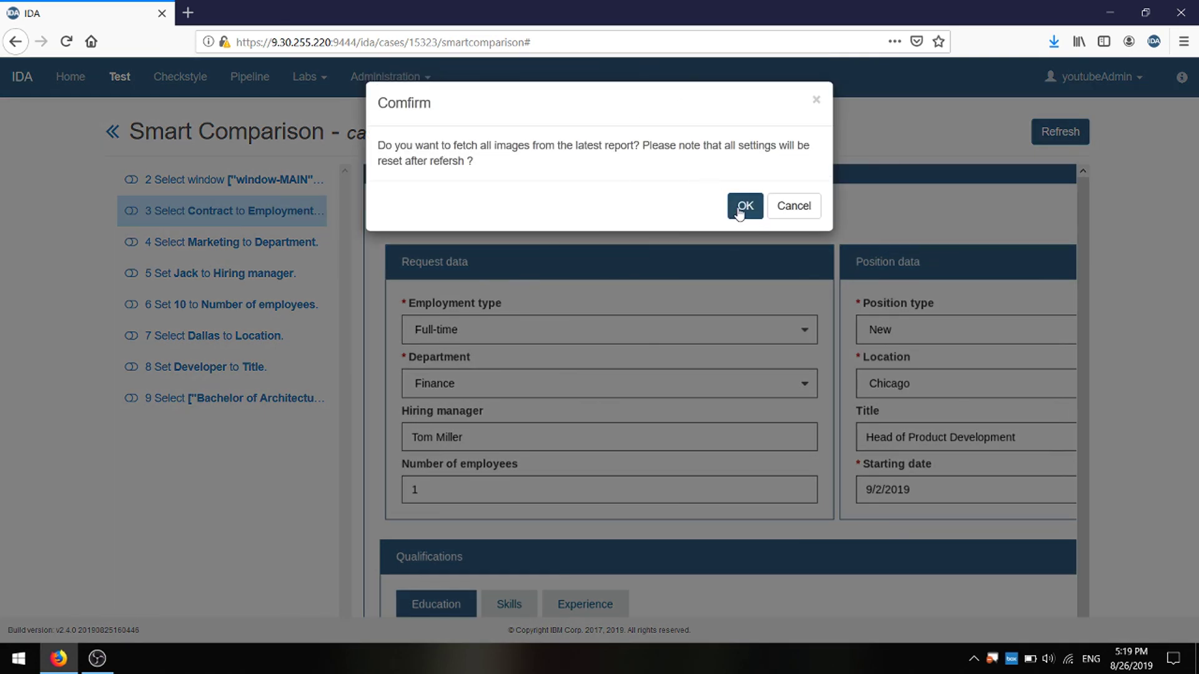
{"action": "left_click", "coordinate": [739, 209]}
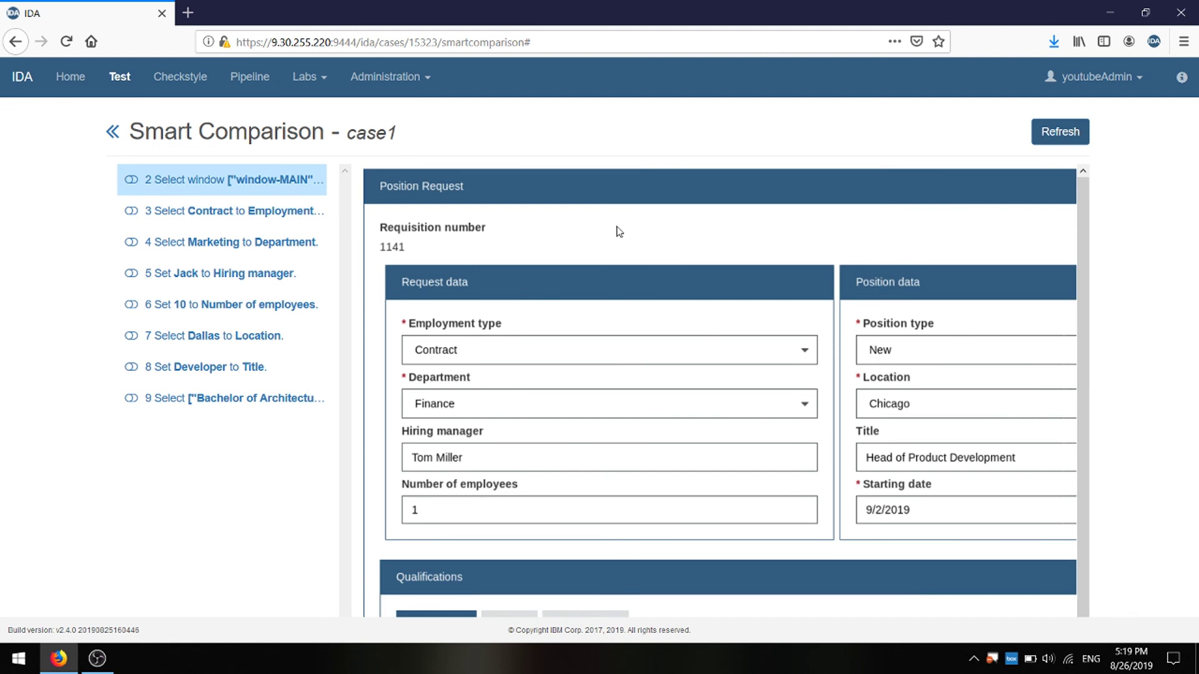
{"action": "left_click", "coordinate": [191, 211]}
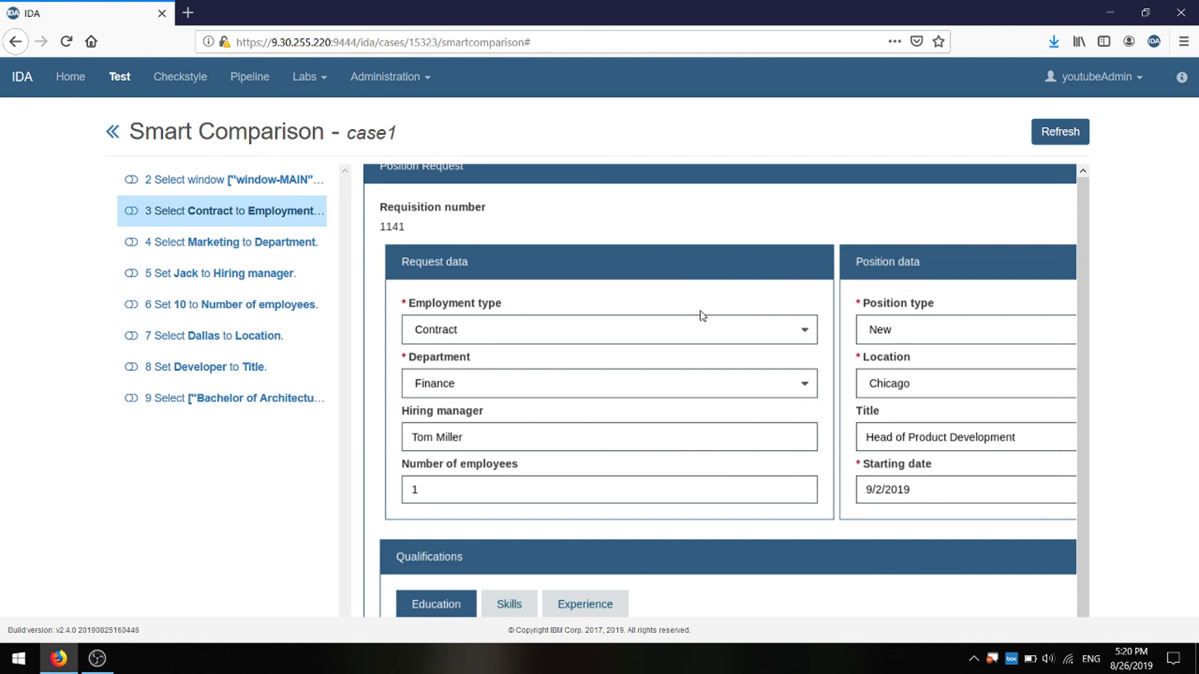
{"action": "scroll", "coordinate": [702, 316], "scroll_direction": "down", "scroll_amount": 1}
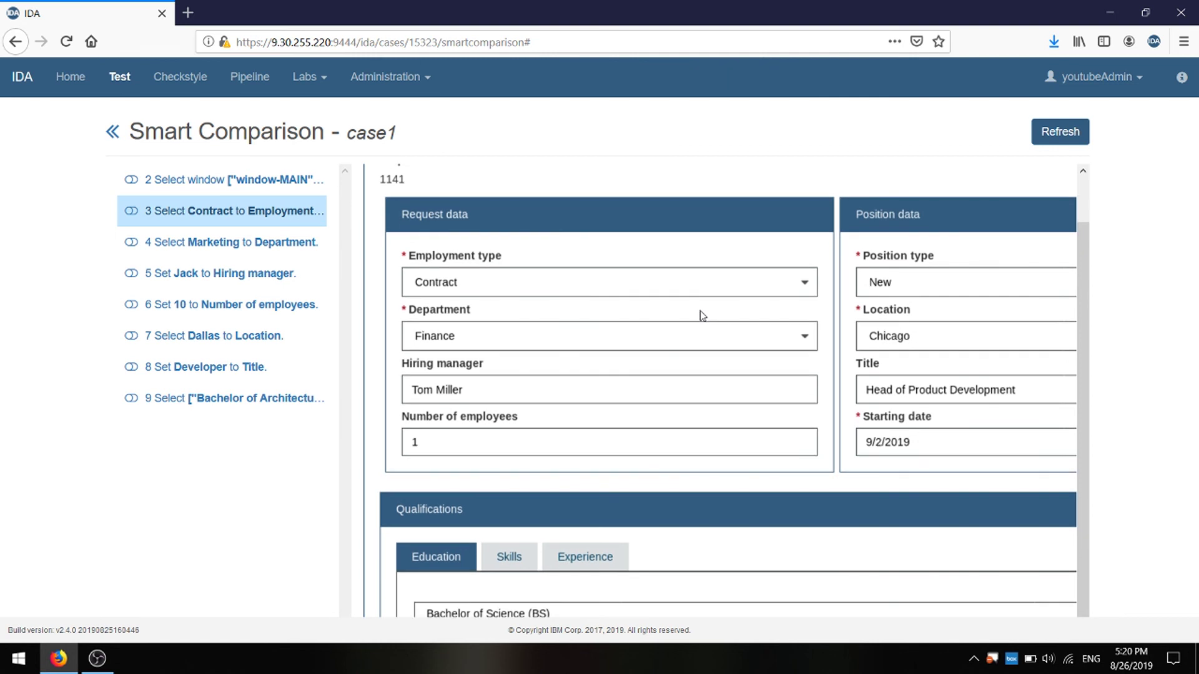